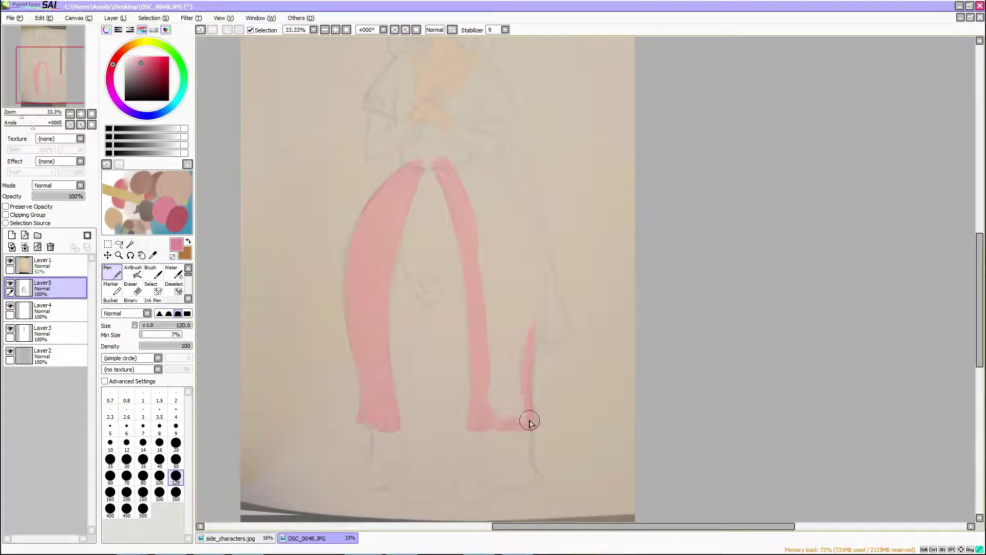
- Paint the skirt in flat colours: pink outer panels, a dark rose centre panel and a cream underskirt on separate layers
{"action": "left_click_drag", "start_coordinate": [530, 422], "coordinate": [520, 368]}
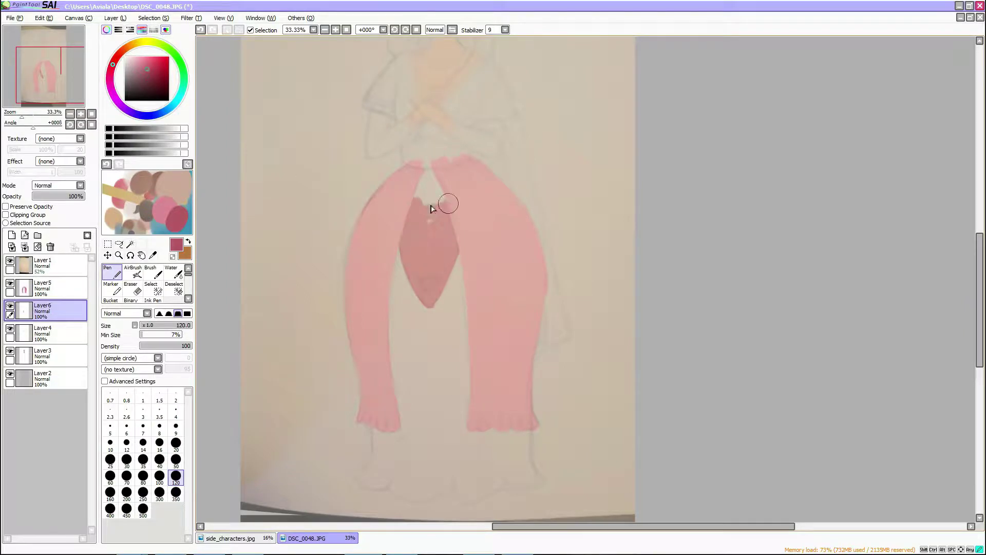
{"action": "left_click_drag", "start_coordinate": [440, 202], "coordinate": [486, 231]}
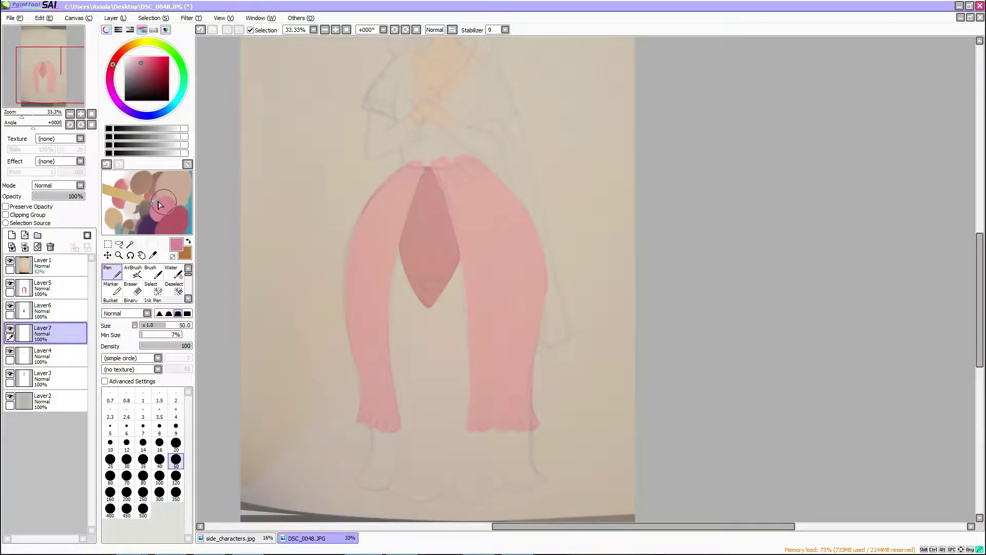
{"action": "left_click", "coordinate": [141, 45]}
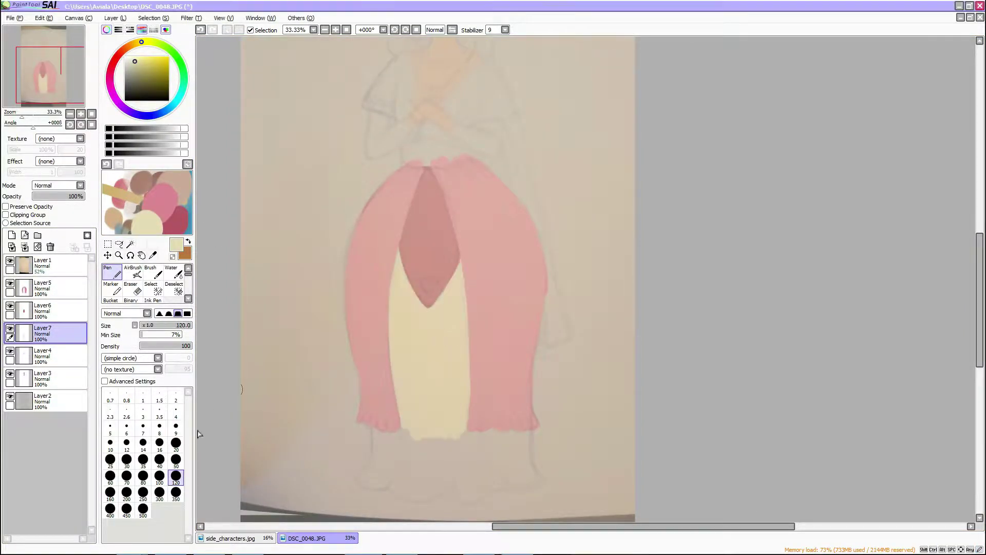
{"action": "left_click_drag", "start_coordinate": [380, 463], "coordinate": [535, 480]}
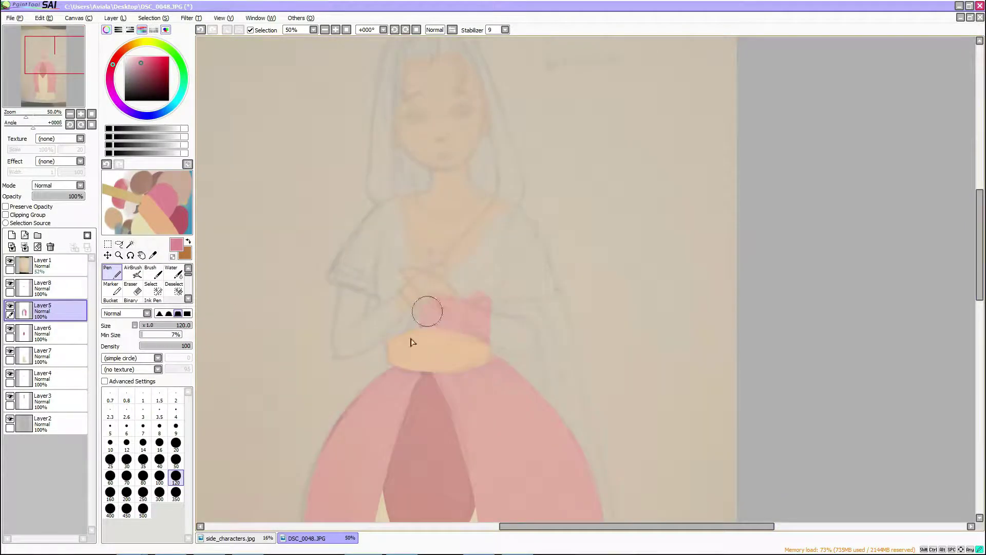
- Paint the bodice above the orange sash and the short sleeve in the same pink as the skirt
{"action": "left_click_drag", "start_coordinate": [430, 308], "coordinate": [388, 365]}
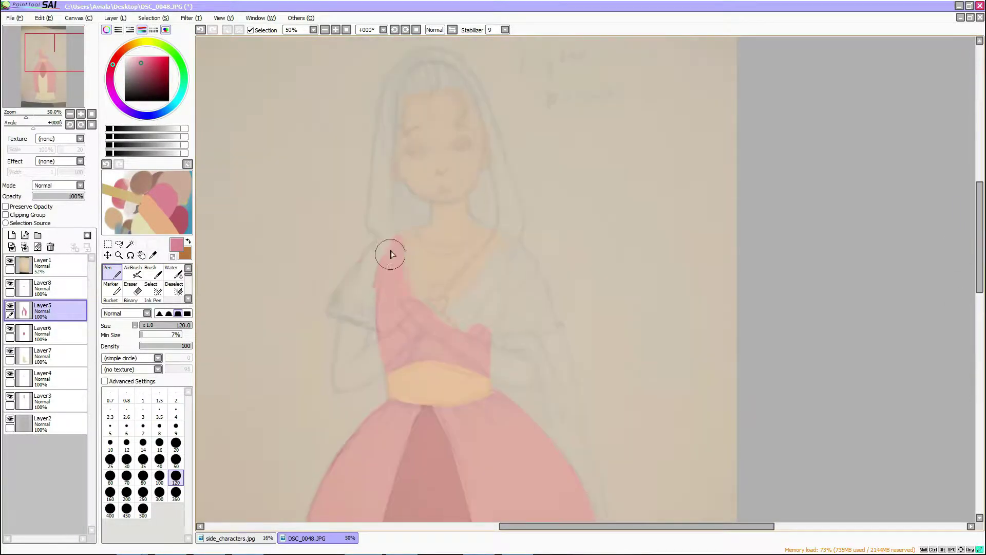
{"action": "left_click_drag", "start_coordinate": [389, 253], "coordinate": [362, 324]}
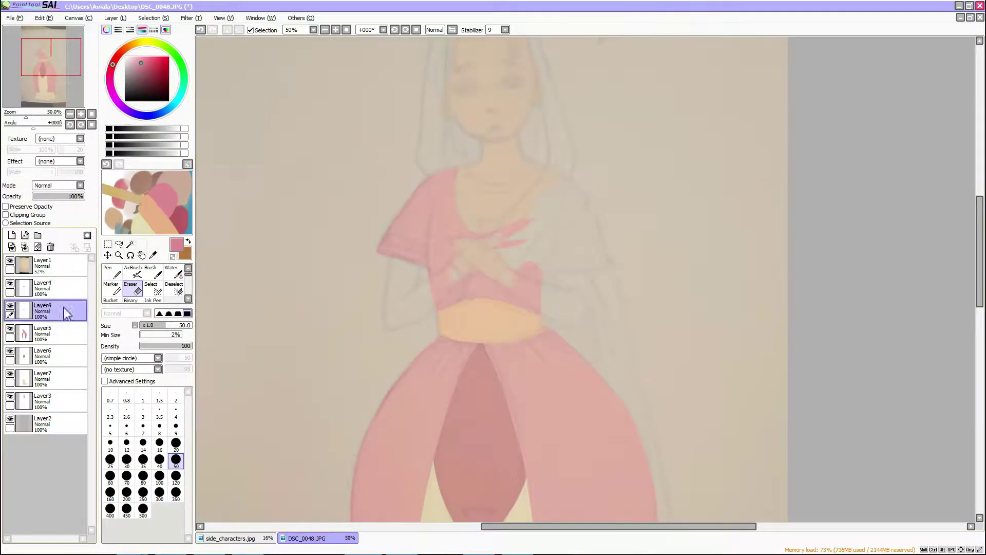
- Paint the hood and the long draped shawl in flat blue on a new layer and clean up the edges with the Eraser
{"action": "left_click_drag", "start_coordinate": [980, 288], "coordinate": [976, 260]}
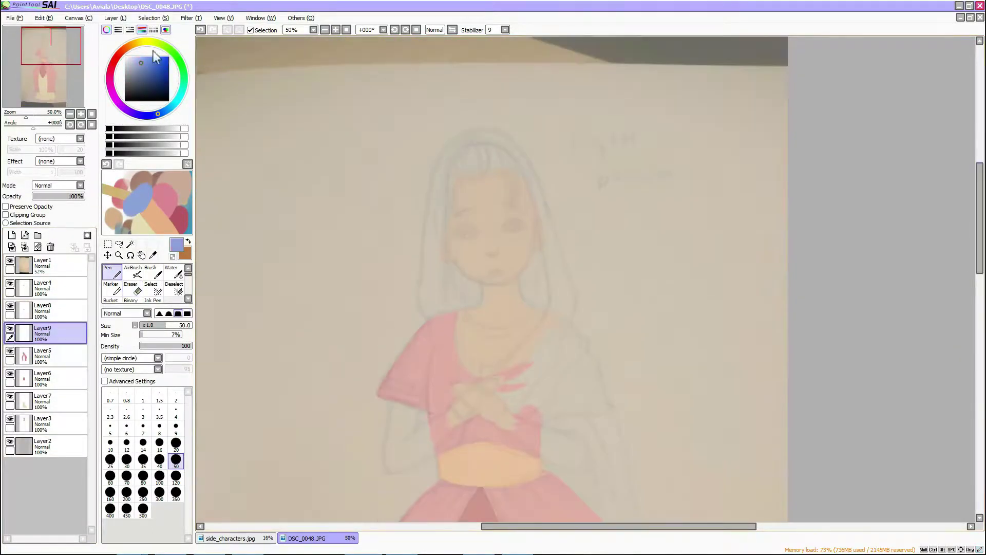
{"action": "mouse_move", "coordinate": [514, 268]}
{"action": "left_mouse_down"}
{"action": "mouse_move", "coordinate": [533, 286]}
{"action": "mouse_move", "coordinate": [533, 341]}
{"action": "left_mouse_up"}
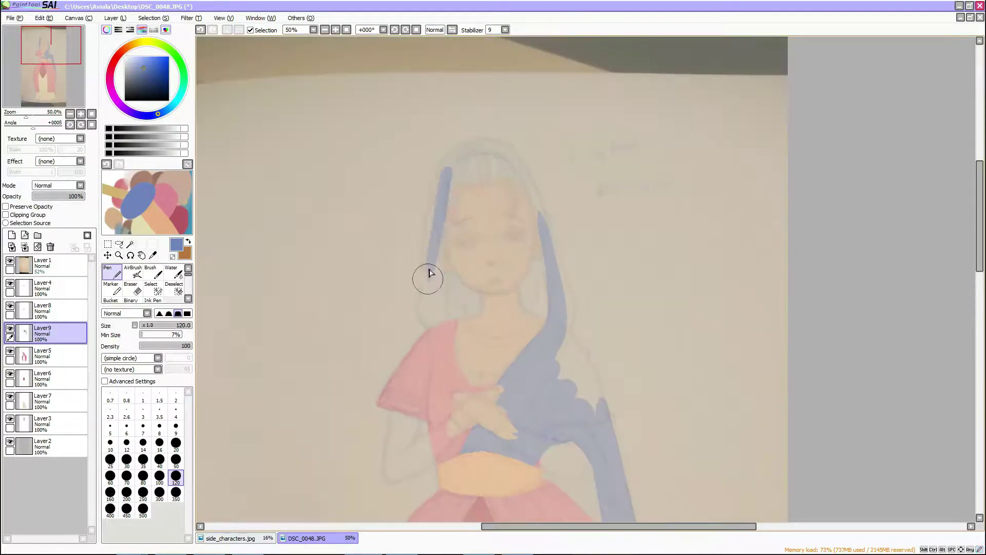
{"action": "mouse_move", "coordinate": [430, 273]}
{"action": "left_mouse_down"}
{"action": "mouse_move", "coordinate": [465, 154]}
{"action": "mouse_move", "coordinate": [526, 205]}
{"action": "left_mouse_up"}
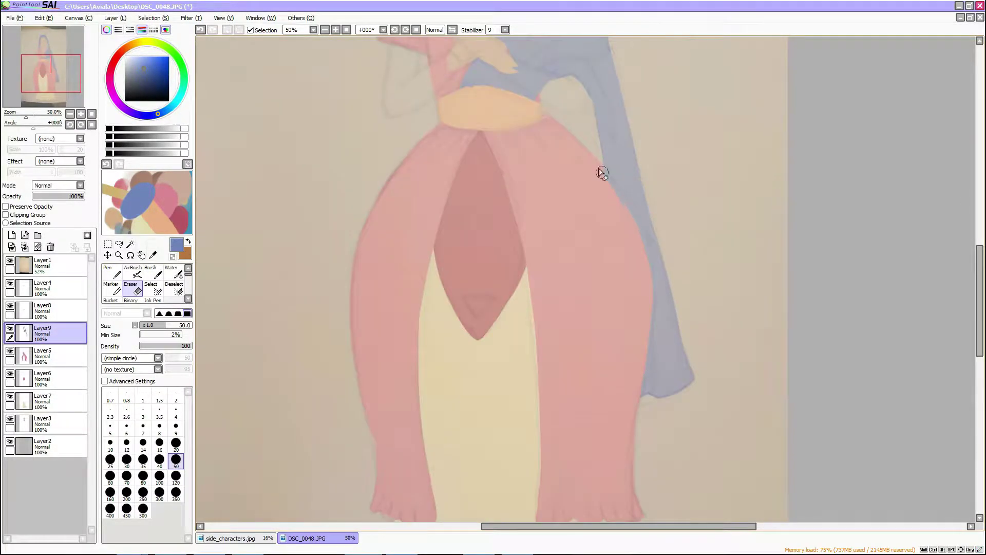
{"action": "scroll", "coordinate": [602, 173], "scroll_direction": "up", "scroll_amount": 5}
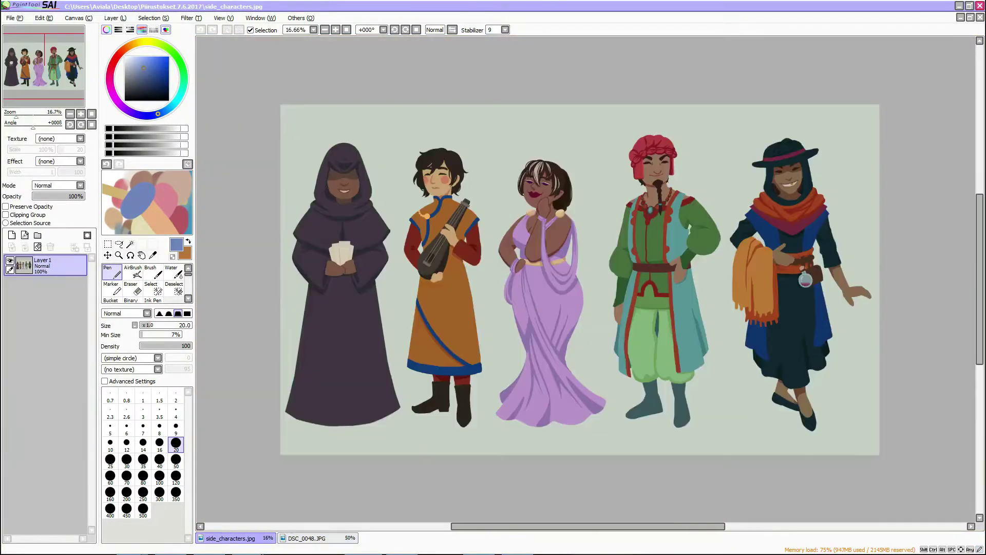
- Paint the dark rose undersleeves on a new layer in DSC_0048.JPG and move that layer above the hands
{"action": "left_click", "coordinate": [311, 538]}
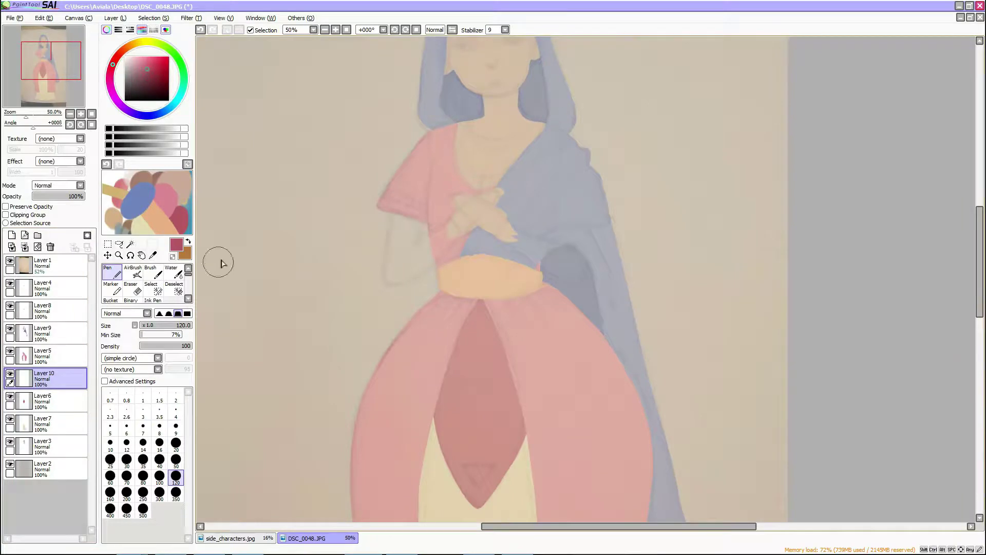
{"action": "mouse_move", "coordinate": [403, 221]}
{"action": "left_mouse_down"}
{"action": "mouse_move", "coordinate": [414, 278]}
{"action": "mouse_move", "coordinate": [436, 221]}
{"action": "left_mouse_up"}
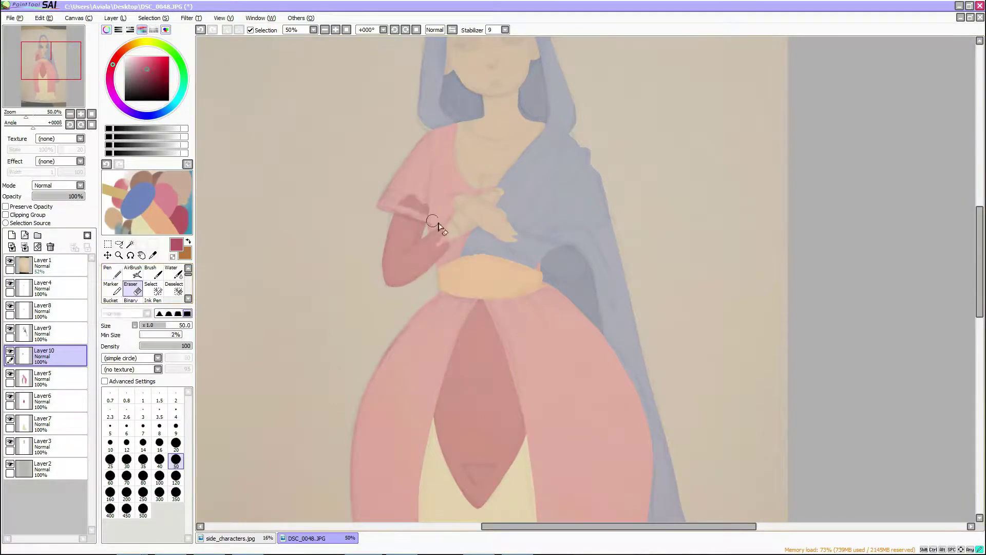
{"action": "left_click_drag", "start_coordinate": [46, 378], "coordinate": [46, 288]}
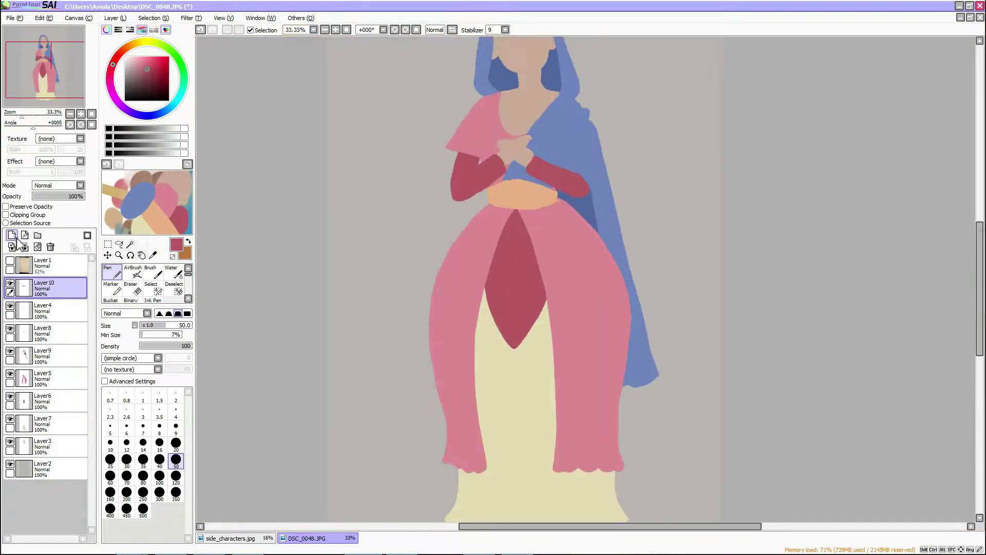
- Copy the lute player from side_characters.jpg into DSC_0048.JPG and place the figure beside the woman for comparison
{"action": "key", "text": "s"}
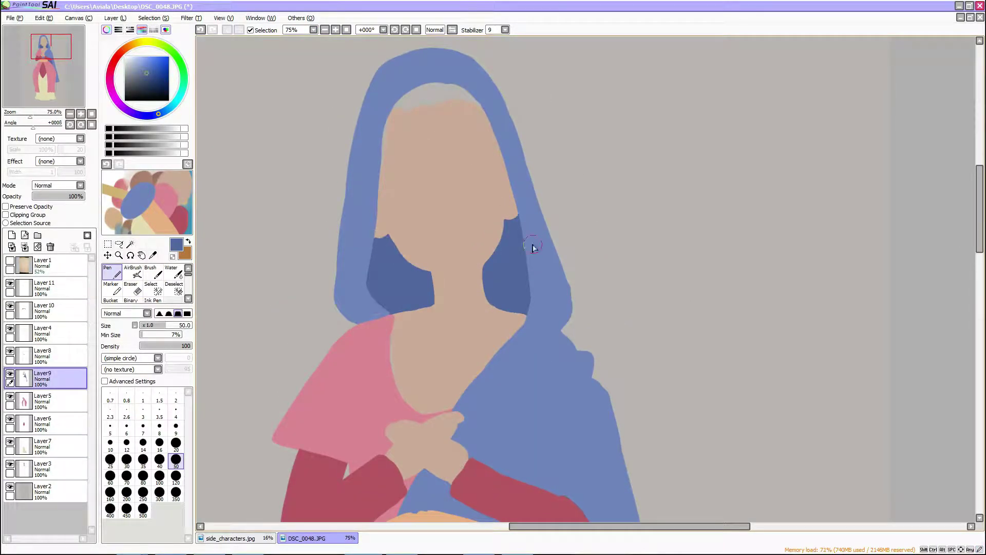
{"action": "scroll", "coordinate": [531, 247], "scroll_direction": "down", "scroll_amount": 4}
{"action": "left_click", "coordinate": [230, 538]}
{"action": "left_click_drag", "start_coordinate": [476, 142], "coordinate": [403, 374]}
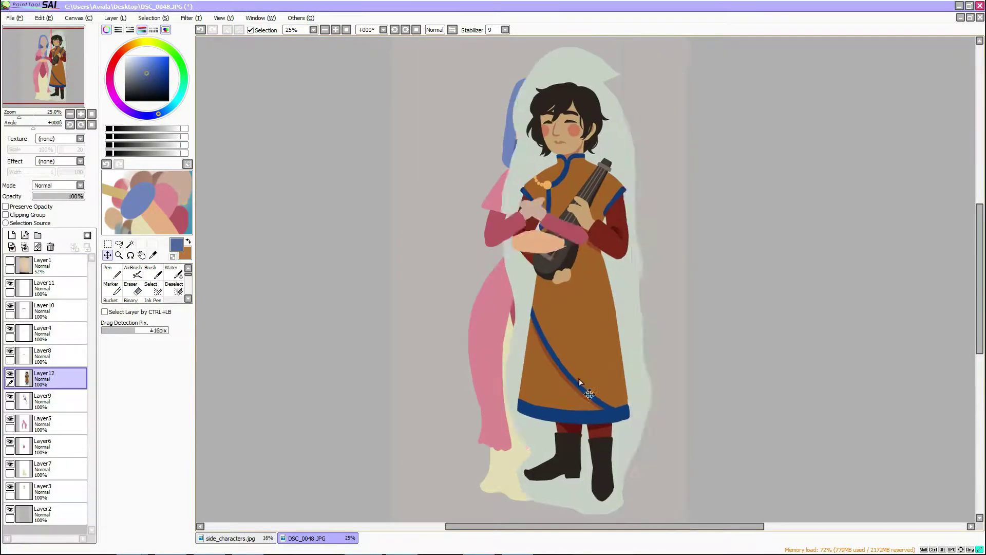
{"action": "mouse_move", "coordinate": [477, 339]}
{"action": "left_mouse_down"}
{"action": "mouse_move", "coordinate": [544, 331]}
{"action": "mouse_move", "coordinate": [562, 342]}
{"action": "left_mouse_up"}
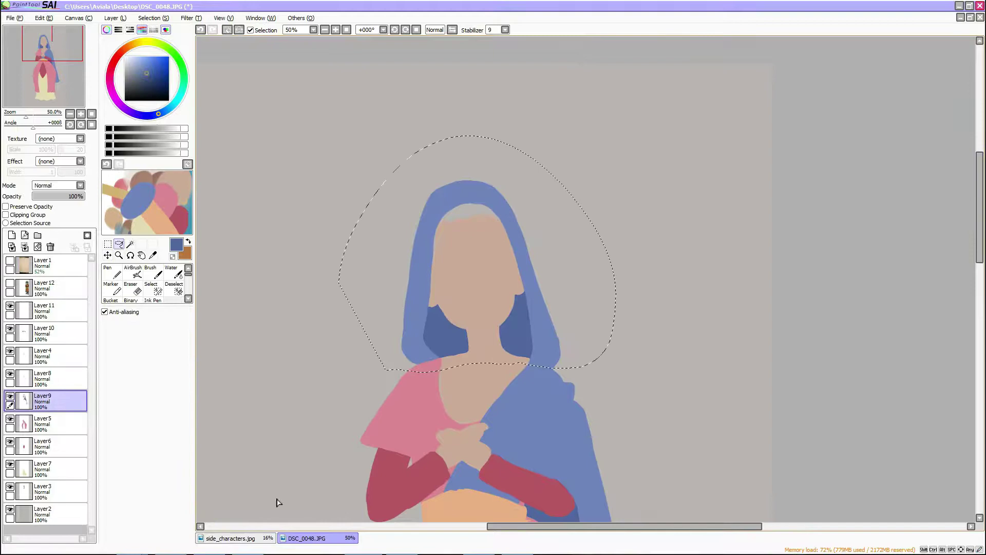
- Enlarge the woman's head and hood slightly and reposition the lute player beside her to compare proportions
{"action": "key", "text": "ctrl+t"}
{"action": "left_click_drag", "start_coordinate": [489, 242], "coordinate": [694, 175]}
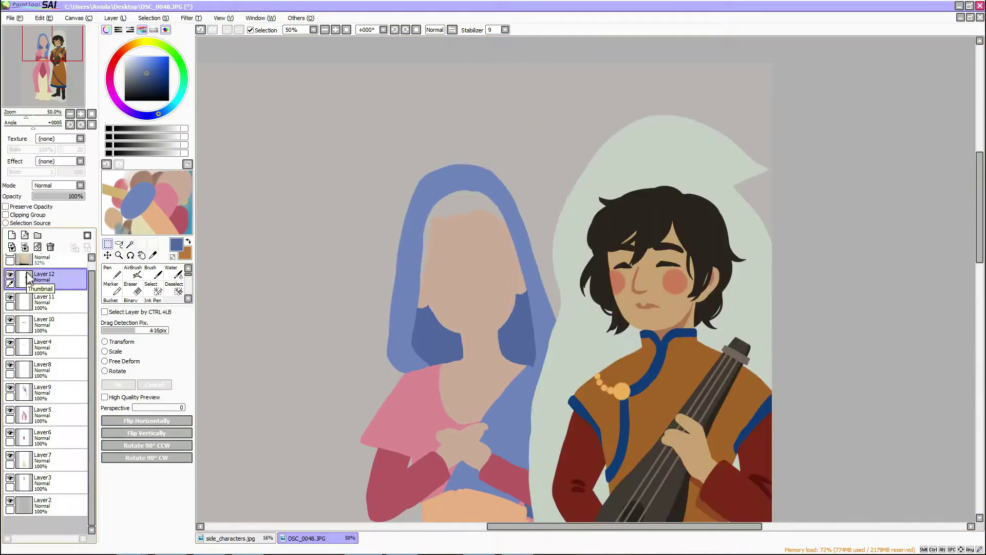
{"action": "left_click_drag", "start_coordinate": [658, 315], "coordinate": [543, 366]}
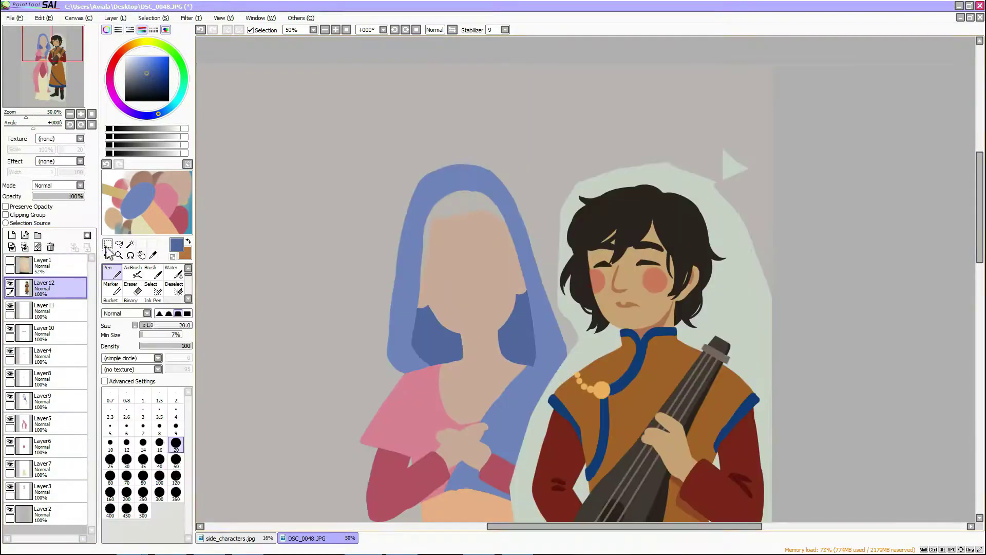
- Paint the facial features with dark eyes, a nose, a small pink mouth and thin brown eyebrows, undoing a misplaced stroke
{"action": "left_click", "coordinate": [62, 493]}
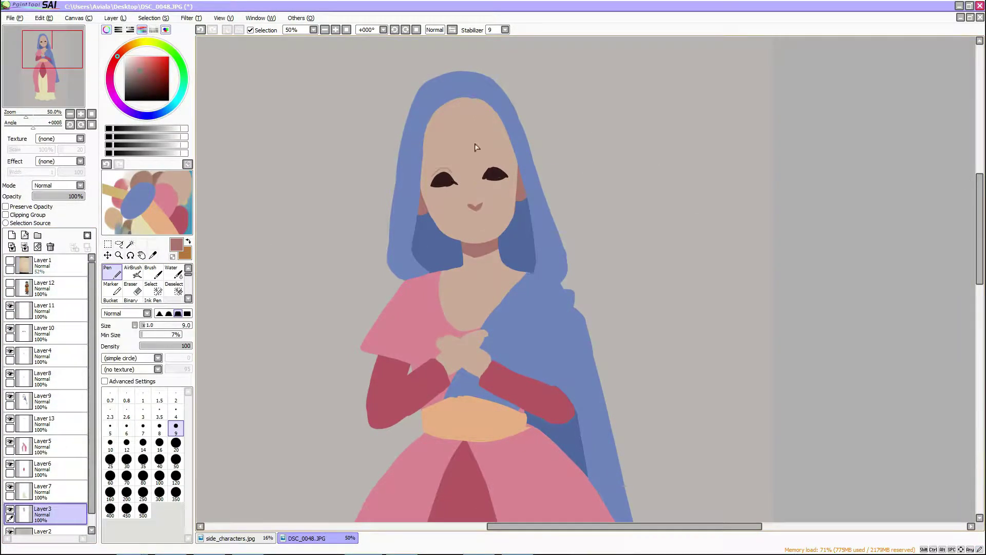
{"action": "key", "text": "ctrl+z"}
{"action": "left_click_drag", "start_coordinate": [475, 147], "coordinate": [481, 172]}
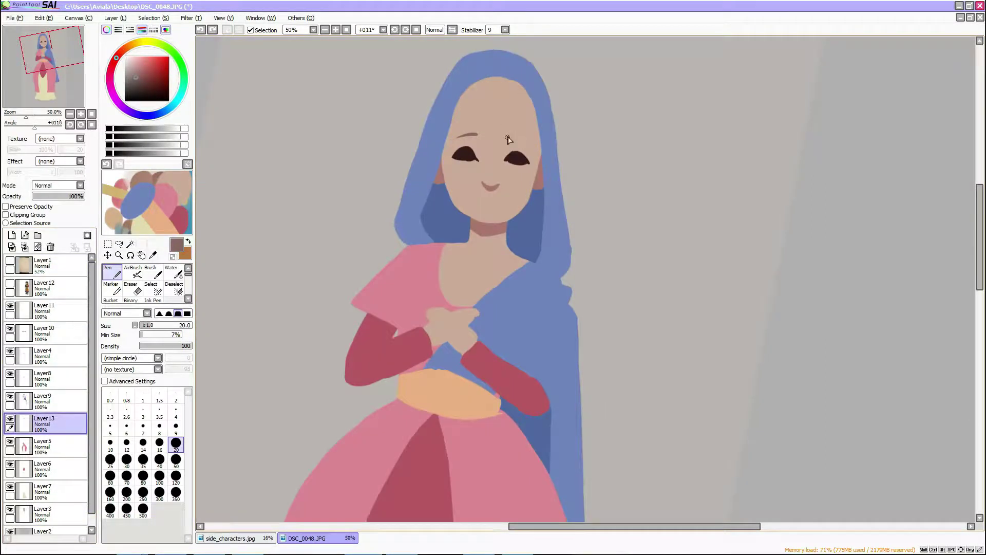
{"action": "left_click", "coordinate": [405, 30]}
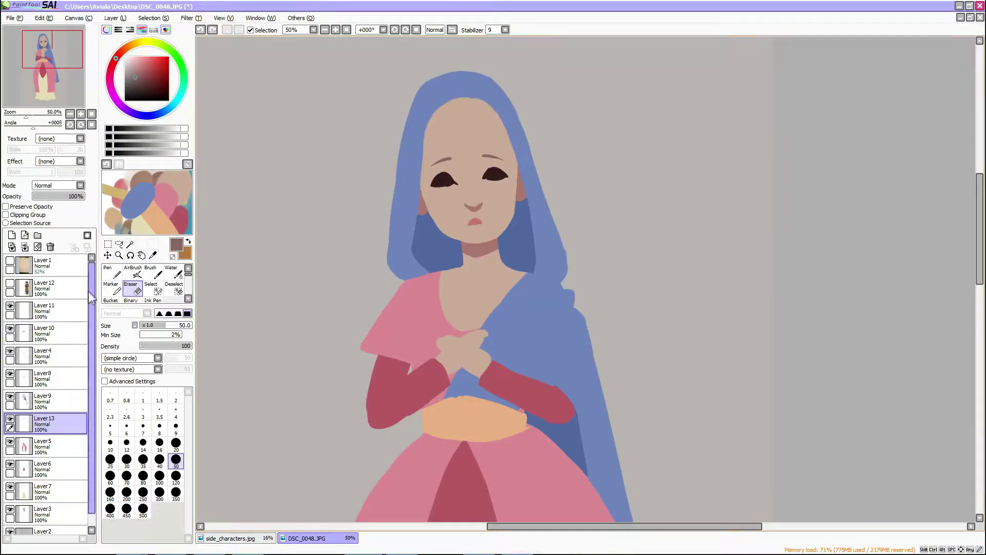
- Paint brown hair under the hood, and add a gold necklace and hoop earrings on a separate layer
{"action": "left_click_drag", "start_coordinate": [454, 103], "coordinate": [495, 110]}
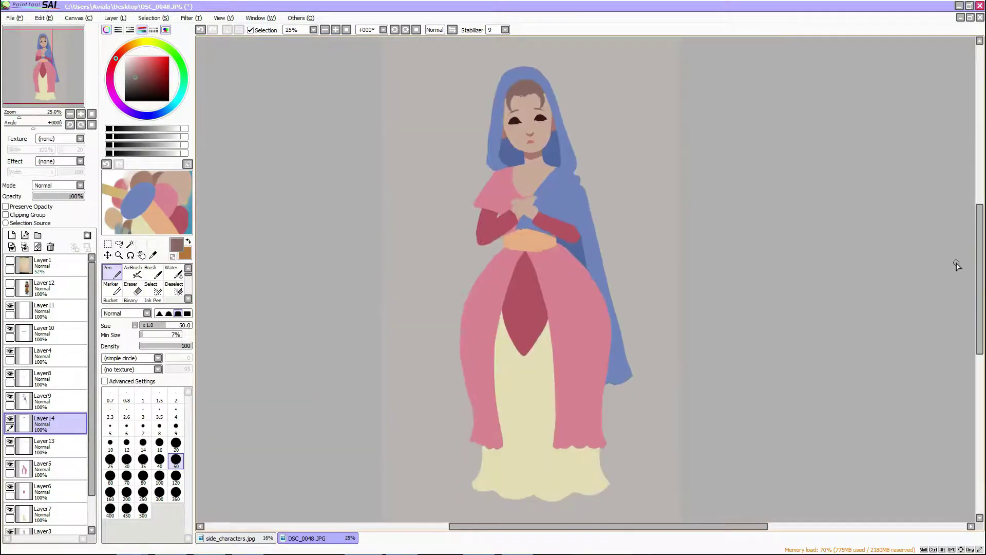
{"action": "left_click", "coordinate": [13, 260]}
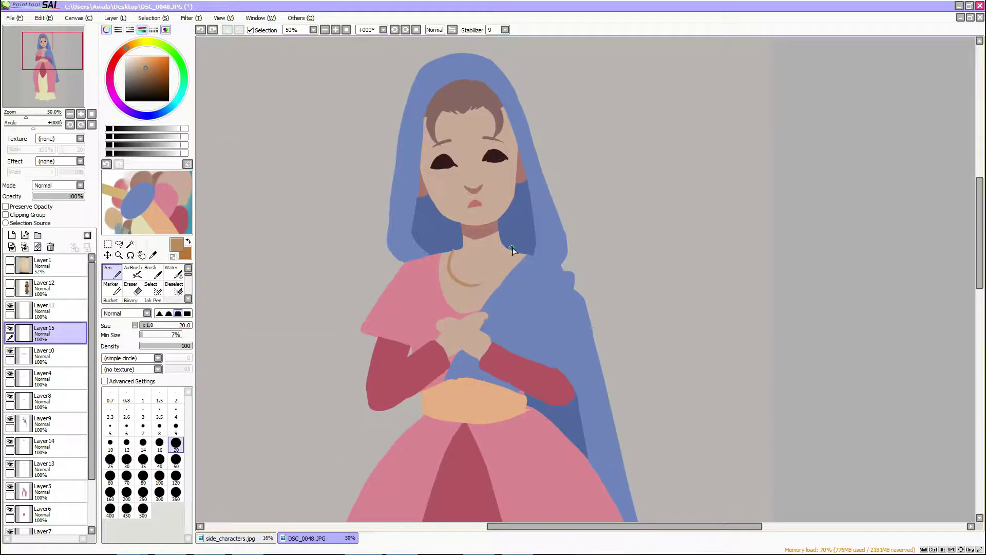
{"action": "left_click_drag", "start_coordinate": [452, 265], "coordinate": [451, 264]}
{"action": "scroll", "coordinate": [482, 118], "scroll_direction": "up", "scroll_amount": 2}
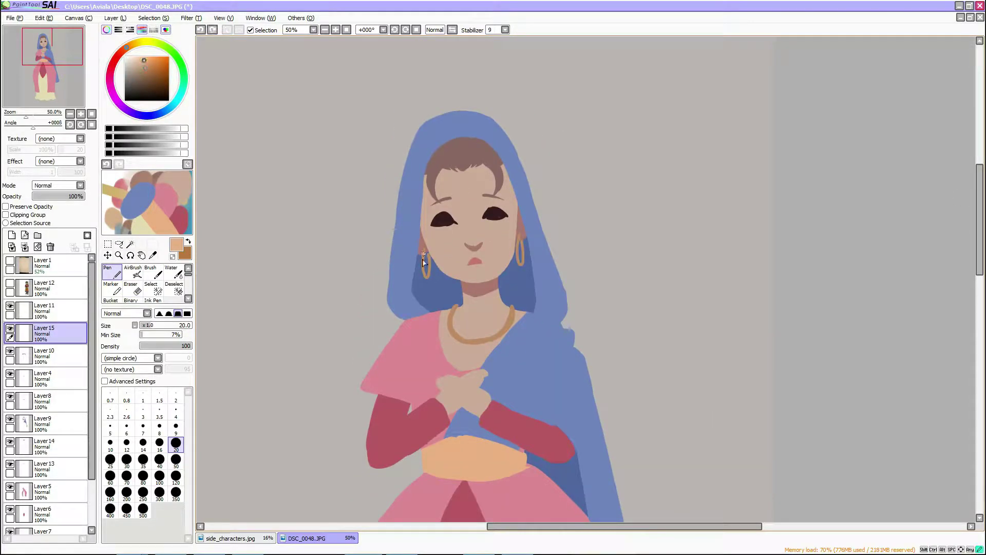
- Recolour the selected dark eyes to green with the Hue and Saturation filter
{"action": "left_click", "coordinate": [191, 18]}
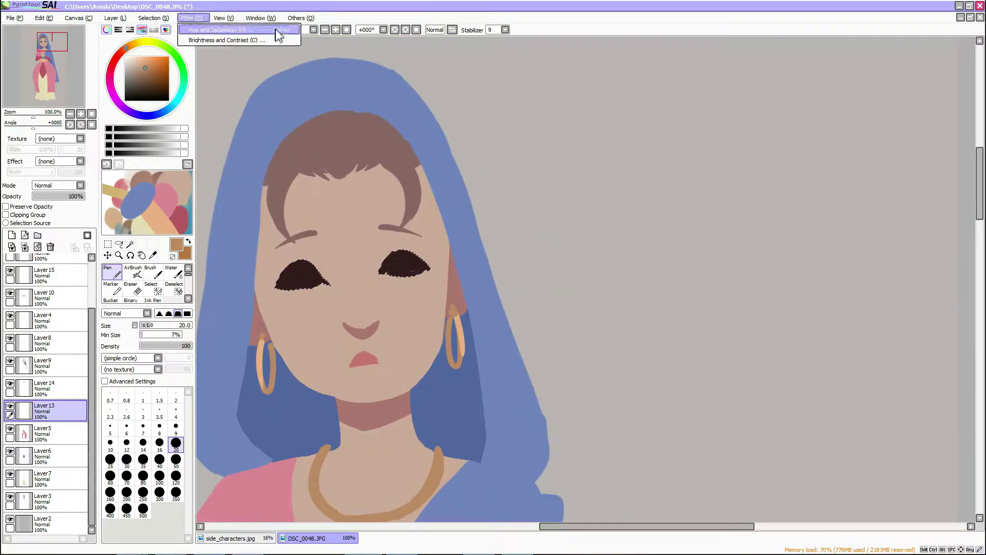
{"action": "left_click", "coordinate": [278, 29]}
{"action": "left_click", "coordinate": [890, 273]}
- Retouch the face with a size 9 pen in sampled rose tones, undo the last stroke and sample the skin colour
{"action": "scroll", "coordinate": [463, 337], "scroll_direction": "up", "scroll_amount": 2}
{"action": "left_click", "coordinate": [608, 232], "text": "alt"}
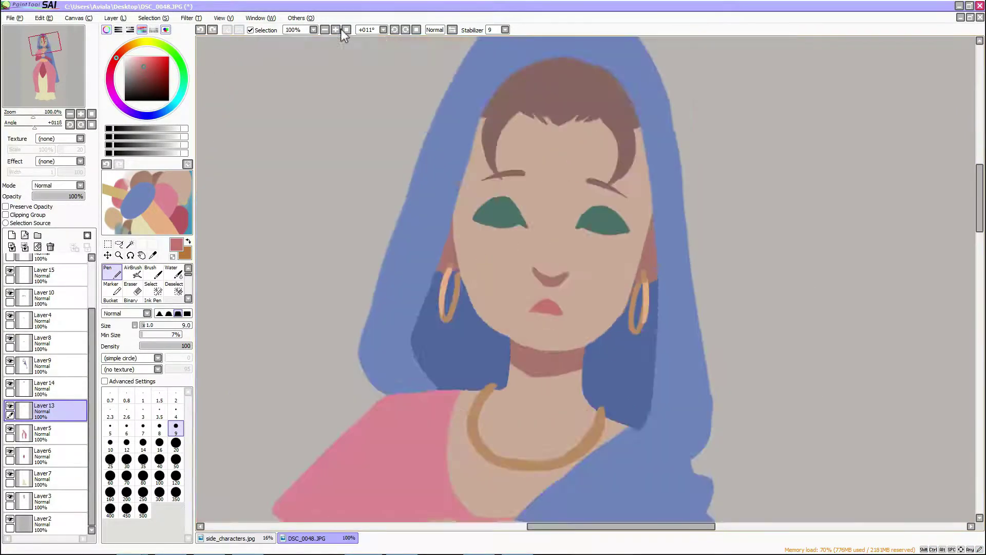
{"action": "scroll", "coordinate": [442, 354], "scroll_direction": "up", "scroll_amount": 2}
{"action": "left_click_drag", "start_coordinate": [454, 341], "coordinate": [442, 353]}
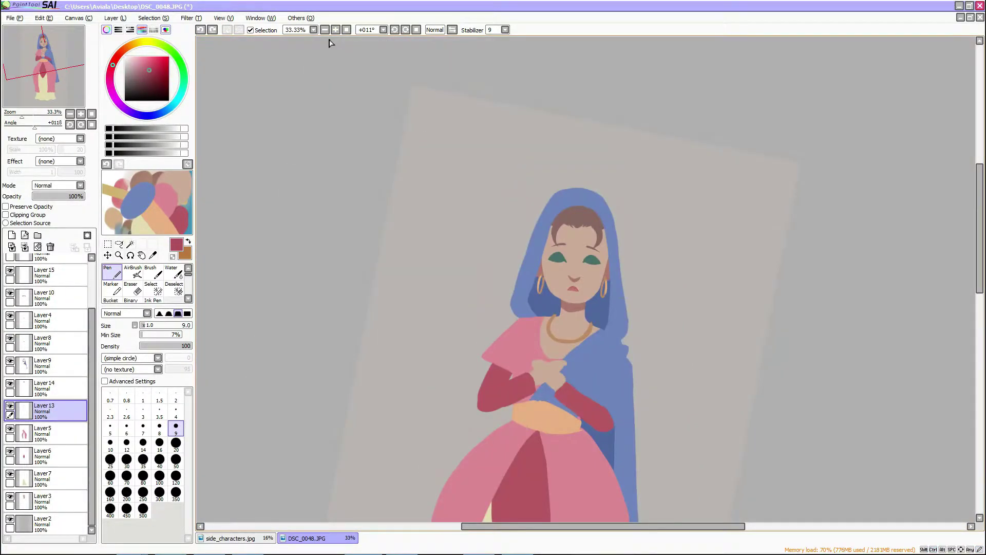
{"action": "key", "text": "ctrl+z"}
{"action": "left_click", "coordinate": [520, 292], "text": "alt"}
{"action": "scroll", "coordinate": [520, 292], "scroll_direction": "down", "scroll_amount": 5}
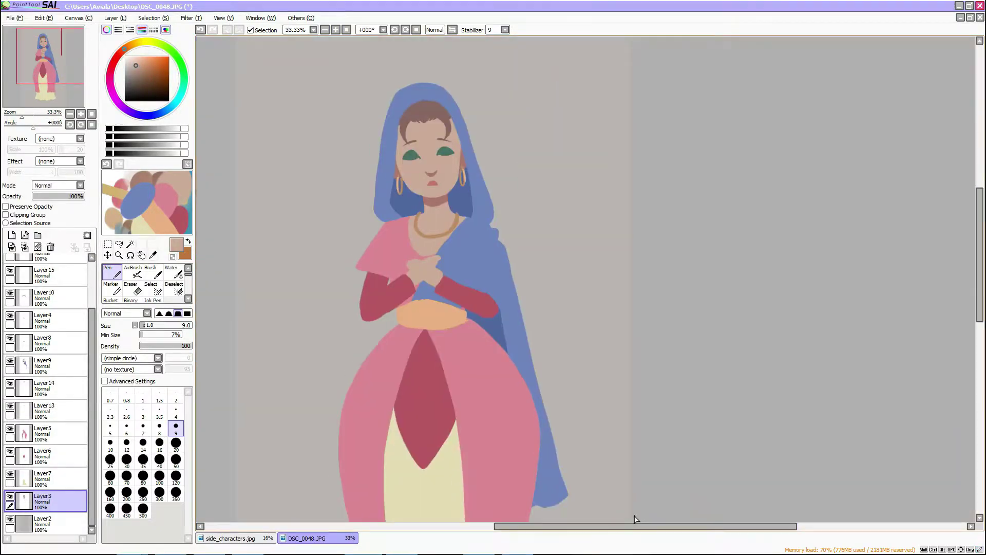
- Paint darker blue folds across the shawl's chest area with a size 50 pen, staying inside the shawl selection
{"action": "scroll", "coordinate": [962, 278], "scroll_direction": "up", "scroll_amount": 2}
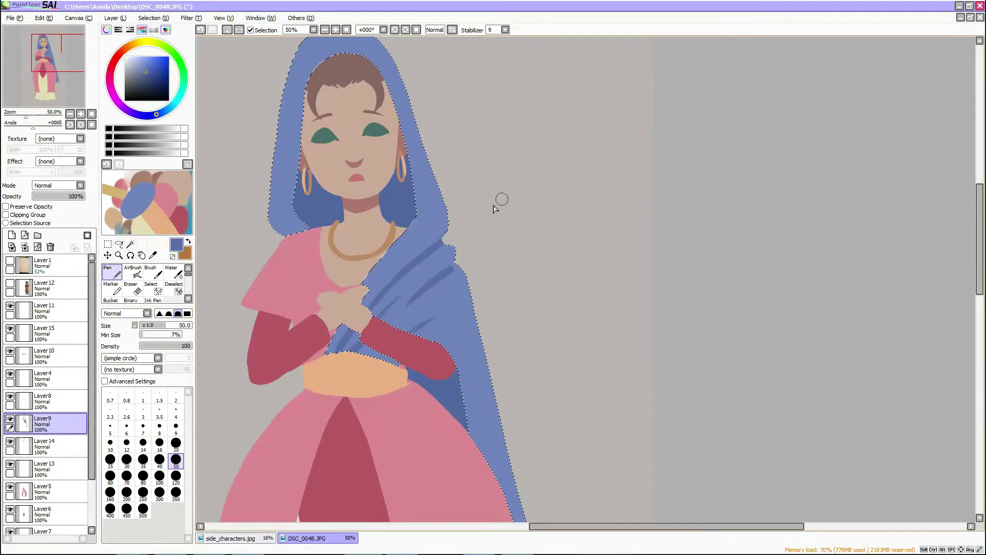
{"action": "left_click_drag", "start_coordinate": [470, 320], "coordinate": [429, 343]}
{"action": "left_click_drag", "start_coordinate": [400, 274], "coordinate": [363, 308]}
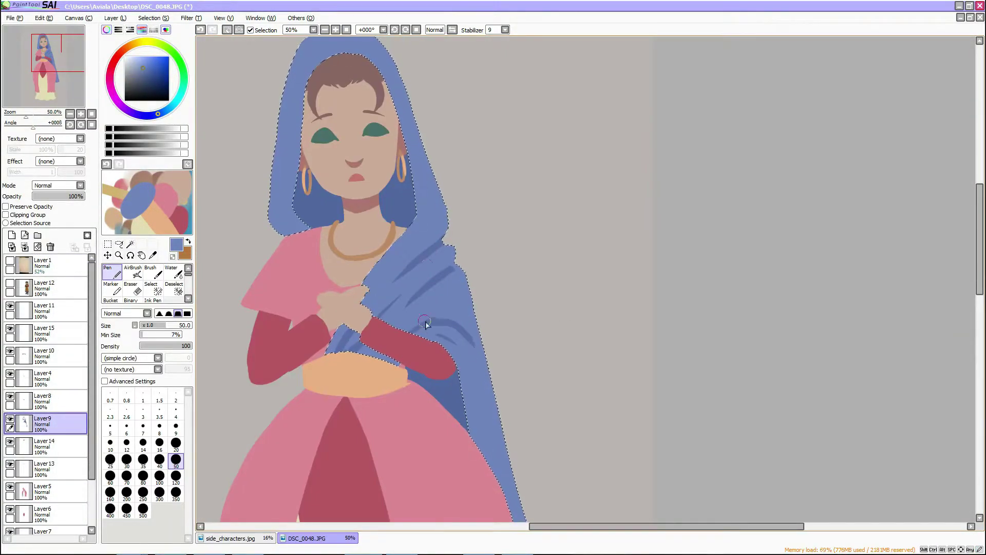
{"action": "left_click_drag", "start_coordinate": [450, 316], "coordinate": [419, 329]}
- Refine the shawl's folds with a size 20 pen, using the lilac gown's drapery in side_characters.jpg as reference
{"action": "key", "text": "bracketleft"}
{"action": "key", "text": "bracketleft"}
{"action": "key", "text": "bracketleft"}
{"action": "key", "text": "bracketleft"}
{"action": "key", "text": "bracketleft"}
{"action": "left_click", "coordinate": [231, 538]}
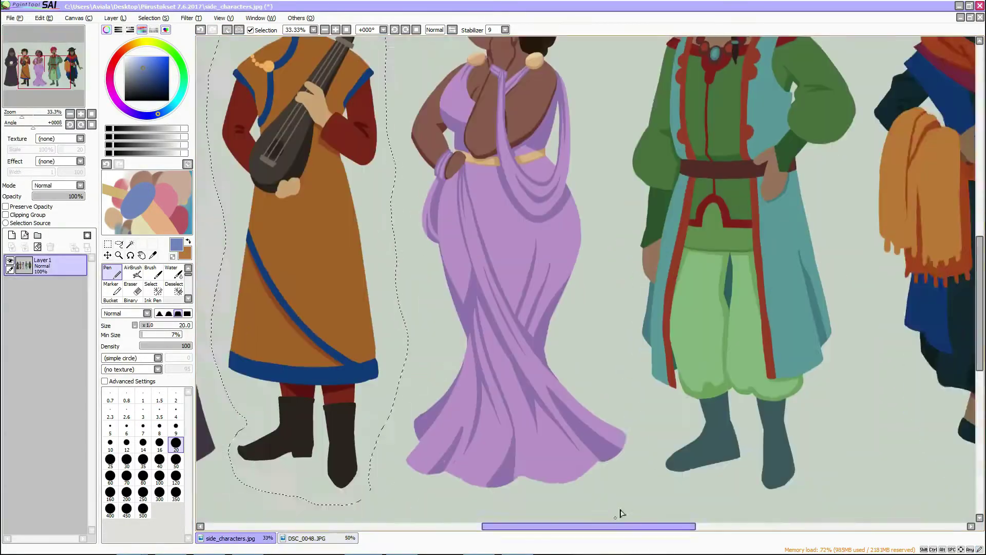
{"action": "left_click", "coordinate": [307, 538]}
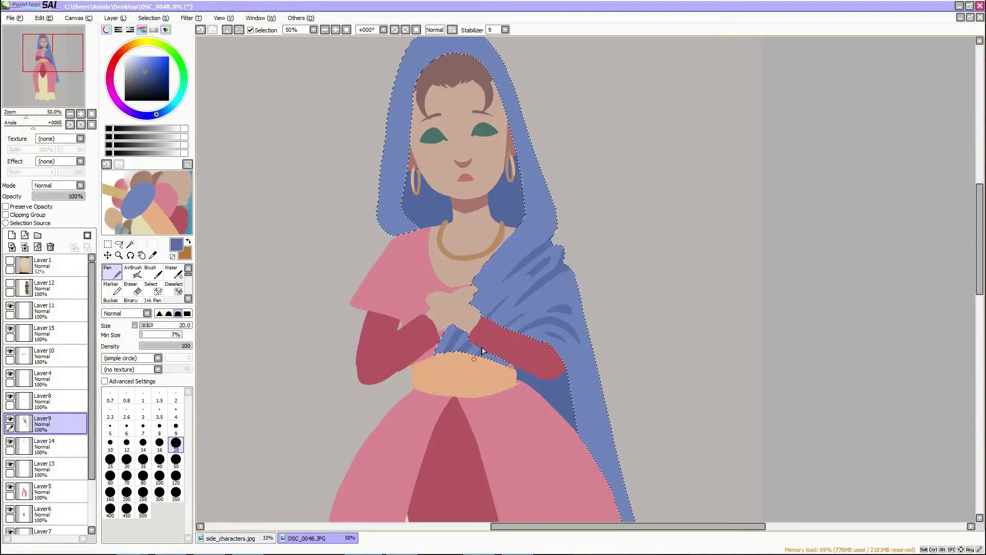
{"action": "scroll", "coordinate": [480, 345], "scroll_direction": "down", "scroll_amount": 3}
{"action": "scroll", "coordinate": [911, 249], "scroll_direction": "up", "scroll_amount": 3}
{"action": "key", "text": "minus"}
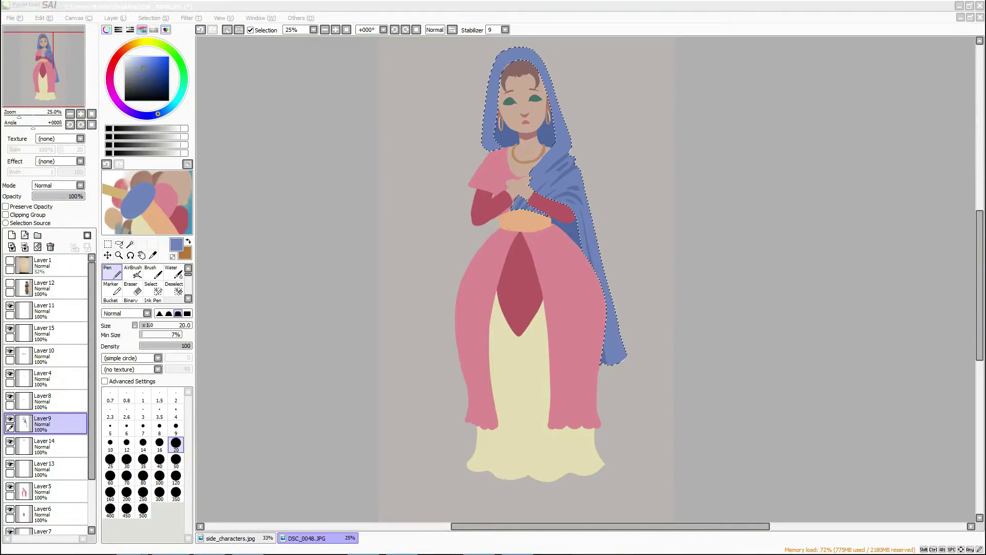
- Paint darker brown strands into the hair on Layer14 with a size 20 pen, after clearing the shawl selection
{"action": "left_click", "coordinate": [44, 445]}
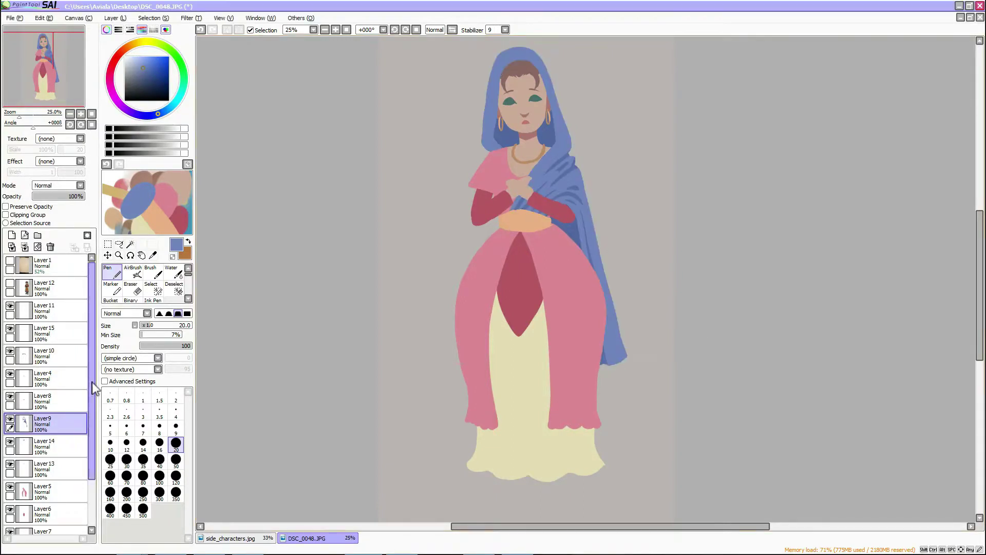
{"action": "scroll", "coordinate": [539, 83], "scroll_direction": "up", "scroll_amount": 2}
{"action": "left_click", "coordinate": [549, 295], "text": "alt"}
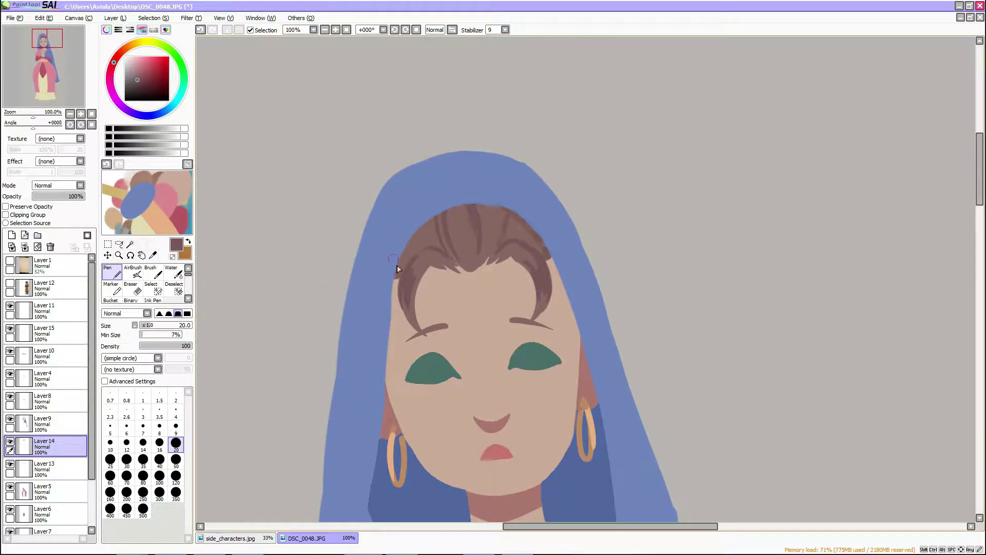
{"action": "left_click", "coordinate": [487, 249], "text": "alt"}
{"action": "scroll", "coordinate": [487, 248], "scroll_direction": "down", "scroll_amount": 3}
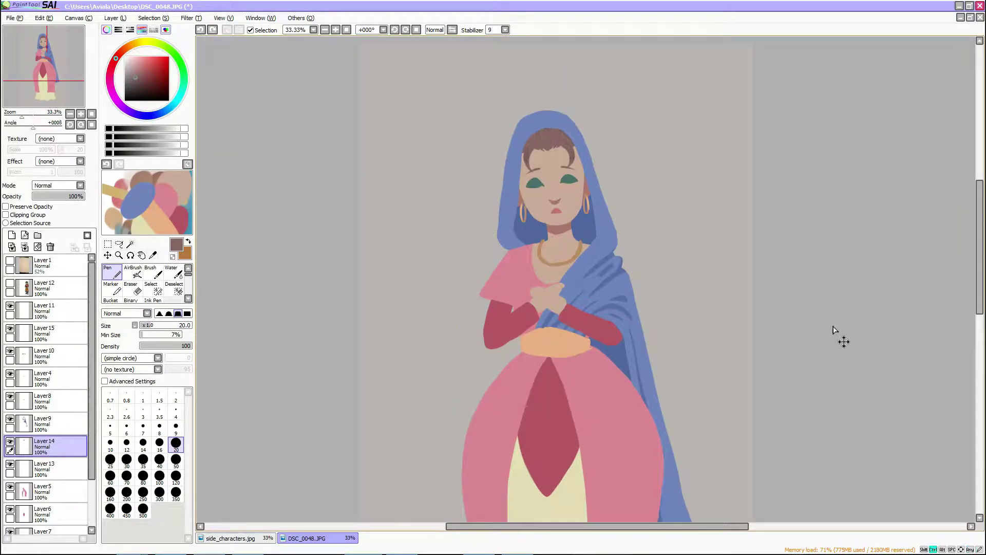
- Shade the pink dress's outer edges and hem folds on Layer5 in darker rose, using size 120 and 50 pens inside a dress selection
{"action": "scroll", "coordinate": [841, 336], "scroll_direction": "down", "scroll_amount": 3}
{"action": "left_click", "coordinate": [51, 493]}
{"action": "key", "text": "w"}
{"action": "left_click", "coordinate": [519, 201]}
{"action": "key", "text": "n"}
{"action": "left_click", "coordinate": [493, 231], "text": "alt"}
{"action": "left_click_drag", "start_coordinate": [469, 378], "coordinate": [469, 353]}
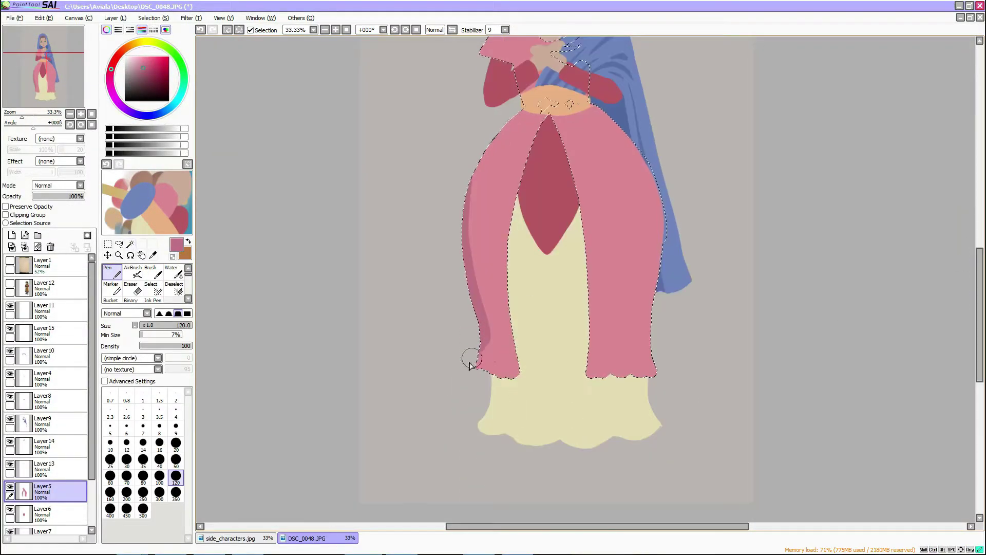
{"action": "left_click_drag", "start_coordinate": [642, 319], "coordinate": [648, 352]}
{"action": "mouse_move", "coordinate": [979, 310]}
{"action": "left_mouse_down"}
{"action": "mouse_move", "coordinate": [978, 274]}
{"action": "mouse_move", "coordinate": [978, 321]}
{"action": "left_mouse_up"}
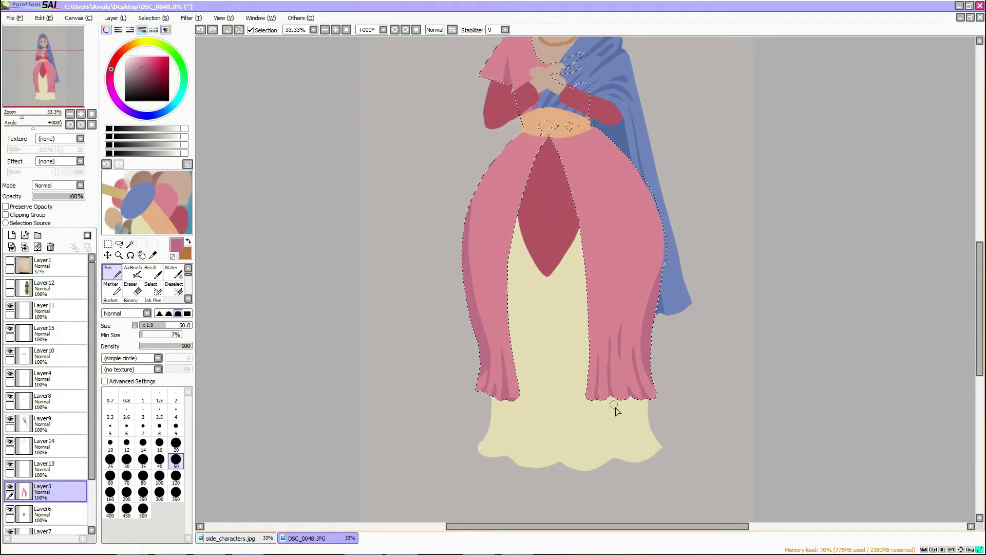
{"action": "left_click", "coordinate": [635, 349], "text": "alt"}
- Shade the cream underskirt's folds on Layer7 with a tan size 80 pen inside its selection, and trim them with a size 50 eraser
{"action": "left_click", "coordinate": [42, 531]}
{"action": "left_click", "coordinate": [142, 475]}
{"action": "left_click", "coordinate": [565, 359], "text": "alt"}
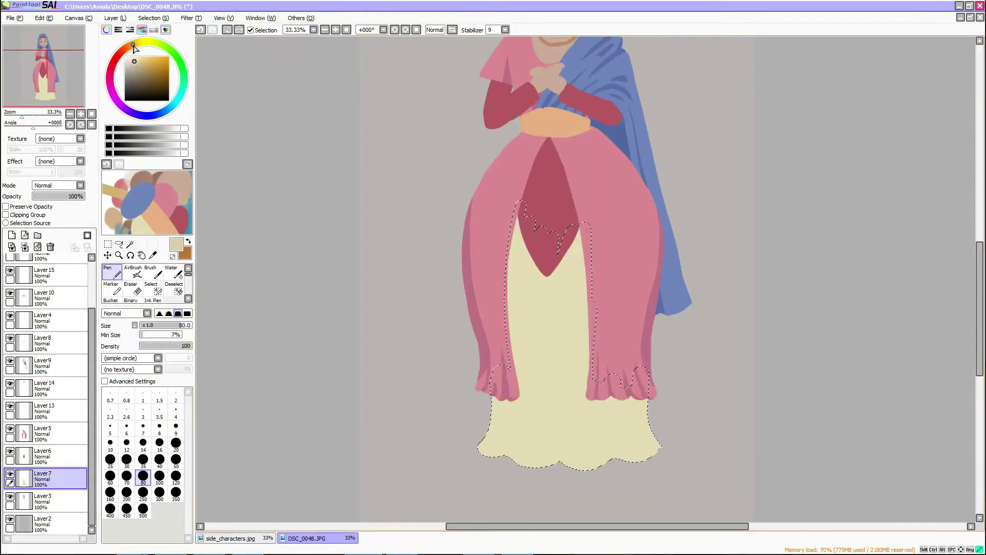
{"action": "mouse_move", "coordinate": [499, 421]}
{"action": "left_mouse_down"}
{"action": "mouse_move", "coordinate": [501, 433]}
{"action": "mouse_move", "coordinate": [558, 463]}
{"action": "left_mouse_up"}
{"action": "left_click_drag", "start_coordinate": [608, 429], "coordinate": [611, 462]}
{"action": "key", "text": "e"}
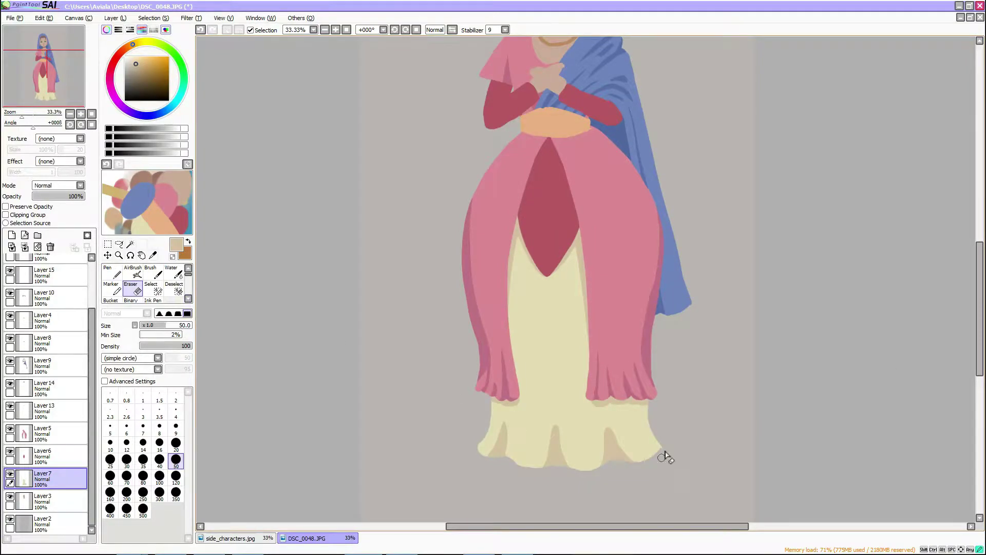
{"action": "scroll", "coordinate": [963, 286], "scroll_direction": "down", "scroll_amount": 1}
- Shift the peach sash on Layer8 to a yellower gold with the Hue and Saturation filter, using side_characters.jpg as reference
{"action": "key", "text": "ctrl+Tab"}
{"action": "scroll", "coordinate": [623, 390], "scroll_direction": "down", "scroll_amount": 1}
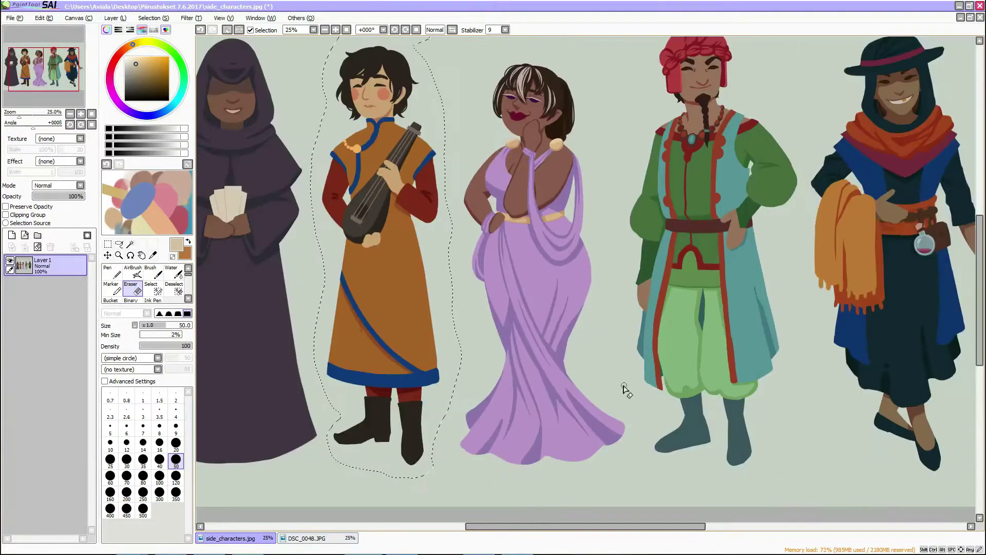
{"action": "key", "text": "ctrl+Tab"}
{"action": "scroll", "coordinate": [586, 278], "scroll_direction": "up", "scroll_amount": 2}
{"action": "key", "text": "n"}
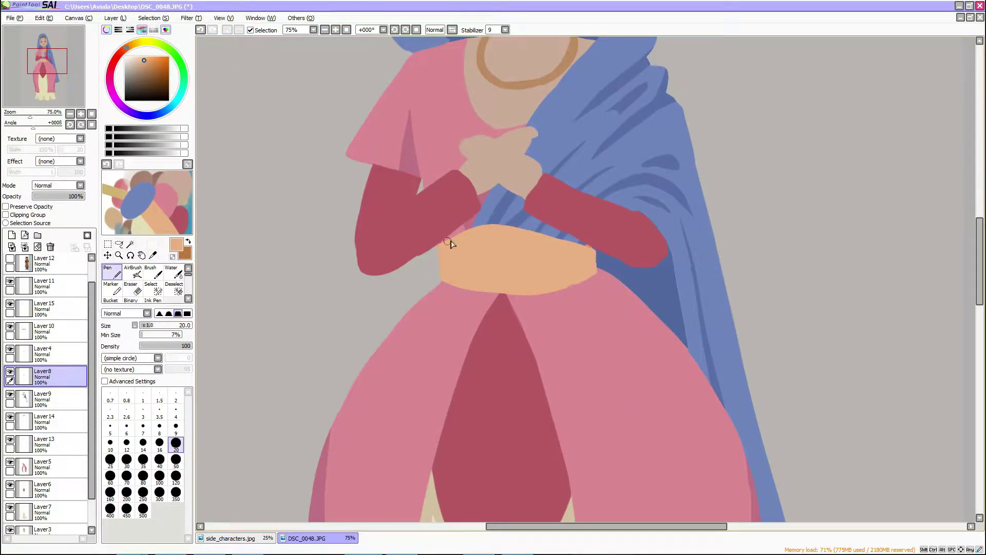
{"action": "scroll", "coordinate": [448, 242], "scroll_direction": "down", "scroll_amount": 2}
{"action": "key", "text": "ctrl+u"}
{"action": "key", "text": "Return"}
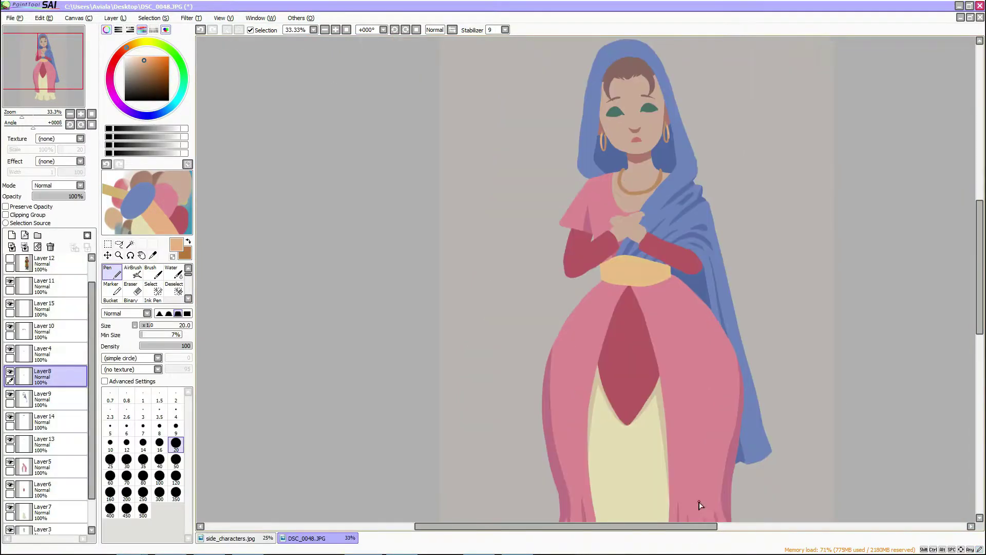
- Paint darker tan shadows at both ends of the sash with size 50 and 20 pens, staying inside its selection
{"action": "scroll", "coordinate": [700, 507], "scroll_direction": "up", "scroll_amount": 2}
{"action": "scroll", "coordinate": [496, 231], "scroll_direction": "down", "scroll_amount": 3}
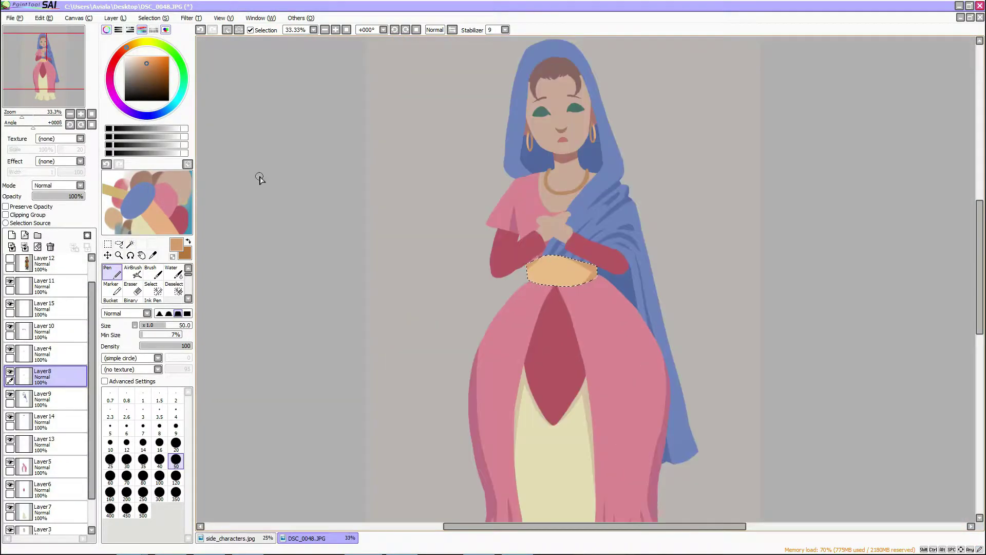
{"action": "scroll", "coordinate": [553, 240], "scroll_direction": "up", "scroll_amount": 2}
{"action": "key", "text": "ctrl+z"}
{"action": "key", "text": "ctrl+y"}
{"action": "key", "text": "ctrl+d"}
{"action": "scroll", "coordinate": [540, 302], "scroll_direction": "down", "scroll_amount": 3}
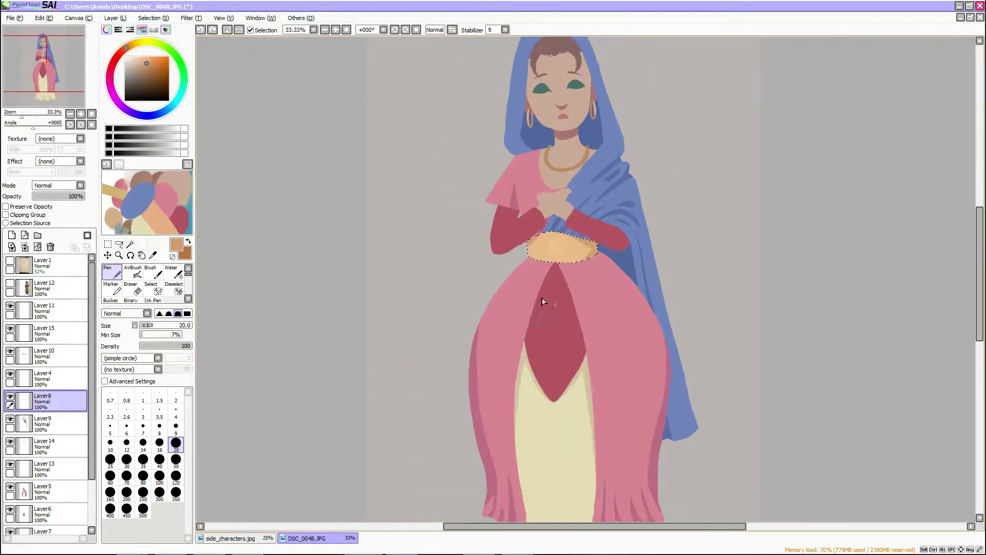
{"action": "scroll", "coordinate": [398, 411], "scroll_direction": "up", "scroll_amount": 4}
- Paint a gold toothed trim along the short pink sleeve's hem on Layer8 with a size 20 pen, shading its inner end darker
{"action": "left_click", "coordinate": [399, 412], "text": "ctrl"}
{"action": "left_click", "coordinate": [442, 420], "text": "alt"}
{"action": "scroll", "coordinate": [442, 419], "scroll_direction": "down", "scroll_amount": 5}
{"action": "left_click", "coordinate": [457, 300], "text": "alt"}
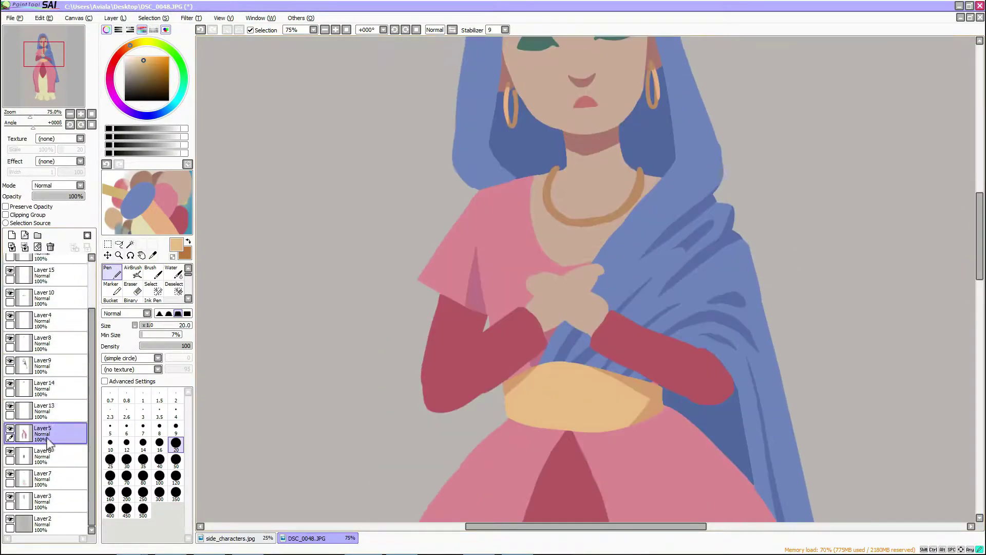
{"action": "left_click", "coordinate": [457, 299], "text": "ctrl"}
{"action": "left_click_drag", "start_coordinate": [419, 277], "coordinate": [489, 312]}
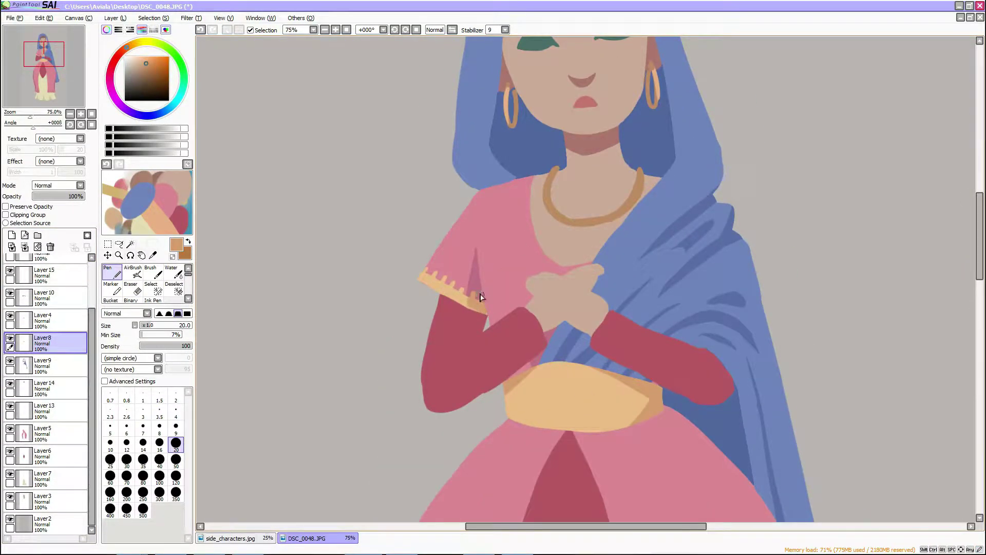
{"action": "scroll", "coordinate": [481, 297], "scroll_direction": "down", "scroll_amount": 2}
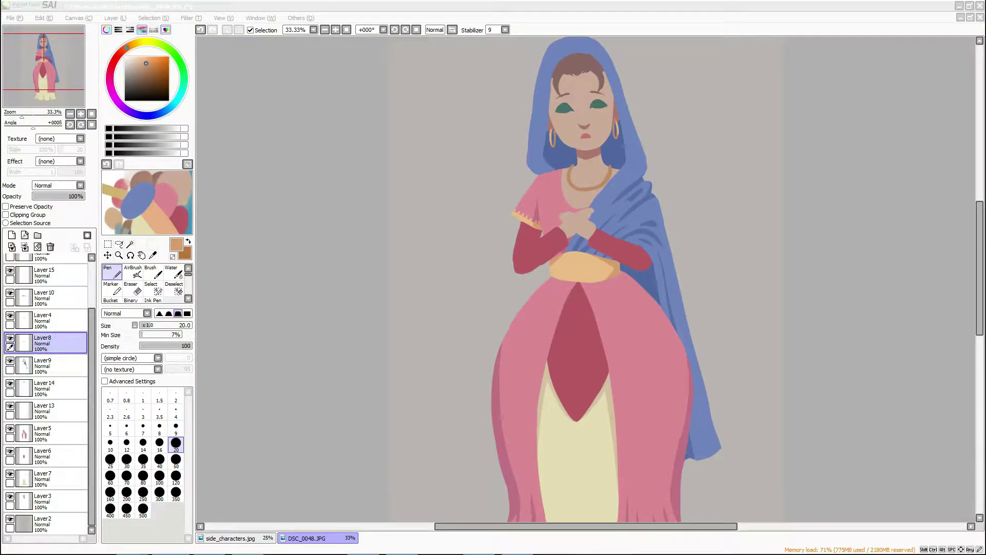
- Paint a light gold trim along the dress's neckline with a size 20 pen, using gold sampled from the sleeve trim
{"action": "scroll", "coordinate": [587, 103], "scroll_direction": "up", "scroll_amount": 2}
{"action": "left_click", "coordinate": [452, 350], "text": "alt"}
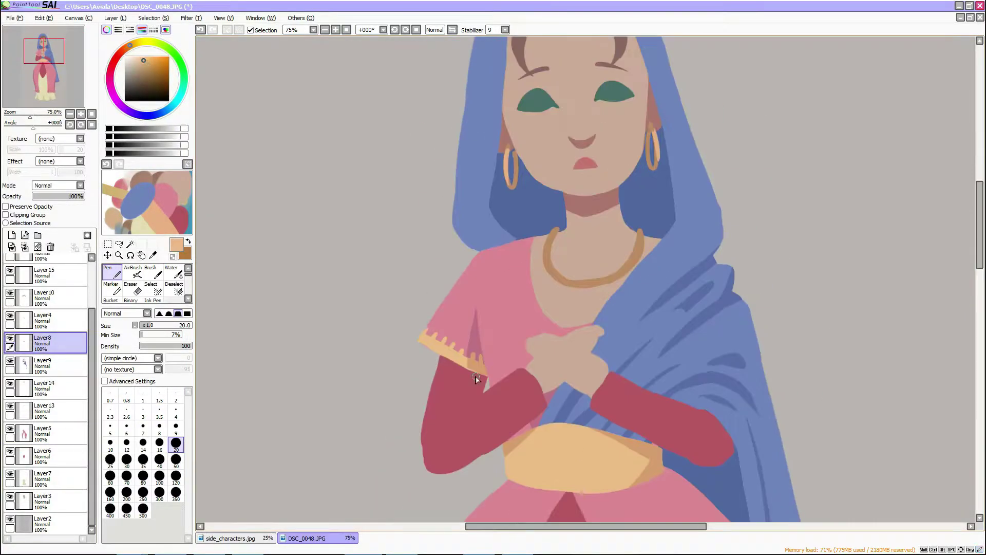
{"action": "left_click_drag", "start_coordinate": [533, 238], "coordinate": [591, 328]}
{"action": "scroll", "coordinate": [503, 289], "scroll_direction": "down", "scroll_amount": 2}
- Paint a wide gold band on each red cuff with a size 20 pen and add a thin parallel line with size 9
{"action": "scroll", "coordinate": [491, 355], "scroll_direction": "up", "scroll_amount": 3}
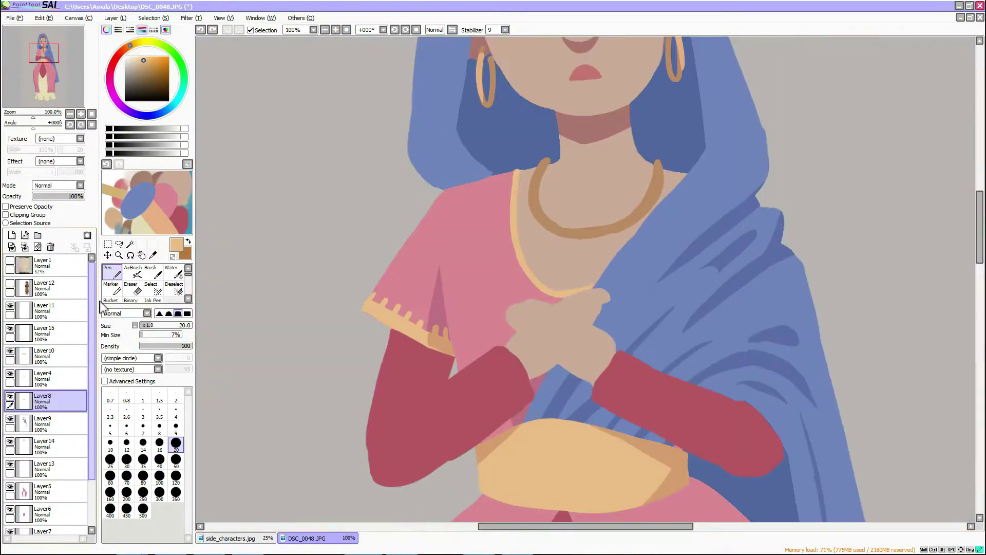
{"action": "left_click_drag", "start_coordinate": [519, 406], "coordinate": [490, 354]}
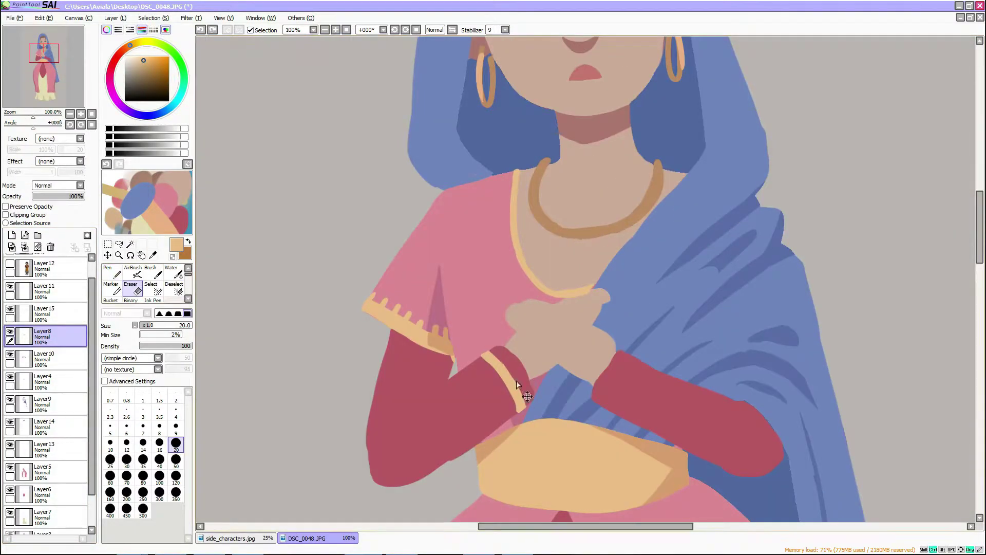
{"action": "left_click", "coordinate": [623, 383], "text": "ctrl"}
{"action": "left_click", "coordinate": [623, 382], "text": "alt"}
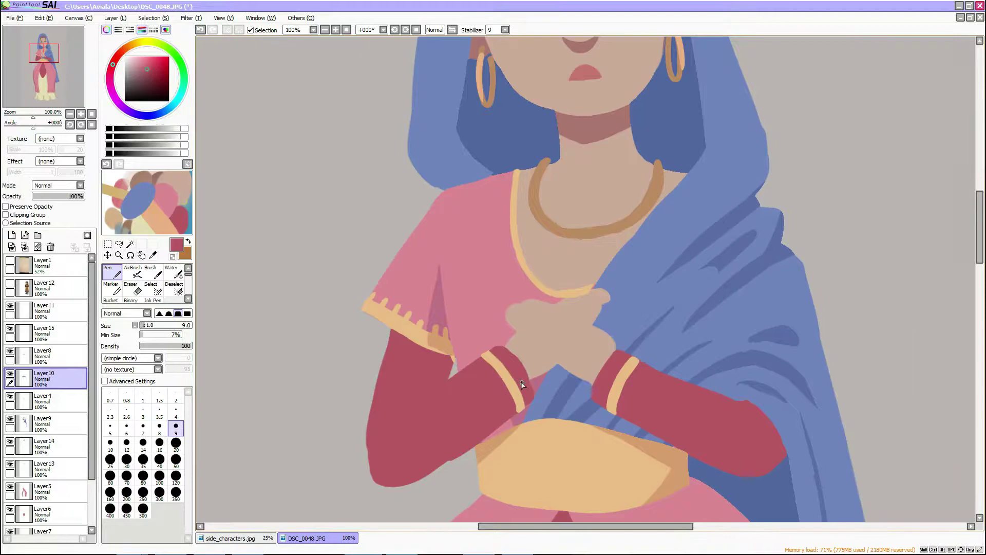
{"action": "left_click_drag", "start_coordinate": [501, 352], "coordinate": [529, 406]}
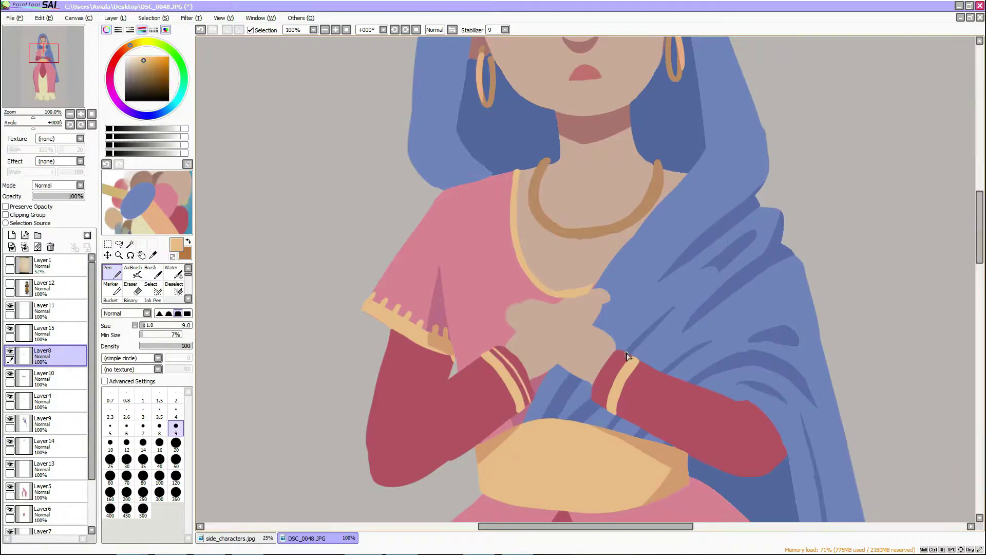
{"action": "left_click_drag", "start_coordinate": [624, 354], "coordinate": [606, 409]}
- Select the red undersleeves on Layer10 and paint darker red folds and edge shadows with a size 20 pen
{"action": "left_click", "coordinate": [715, 400]}
{"action": "left_click_drag", "start_coordinate": [466, 367], "coordinate": [411, 394]}
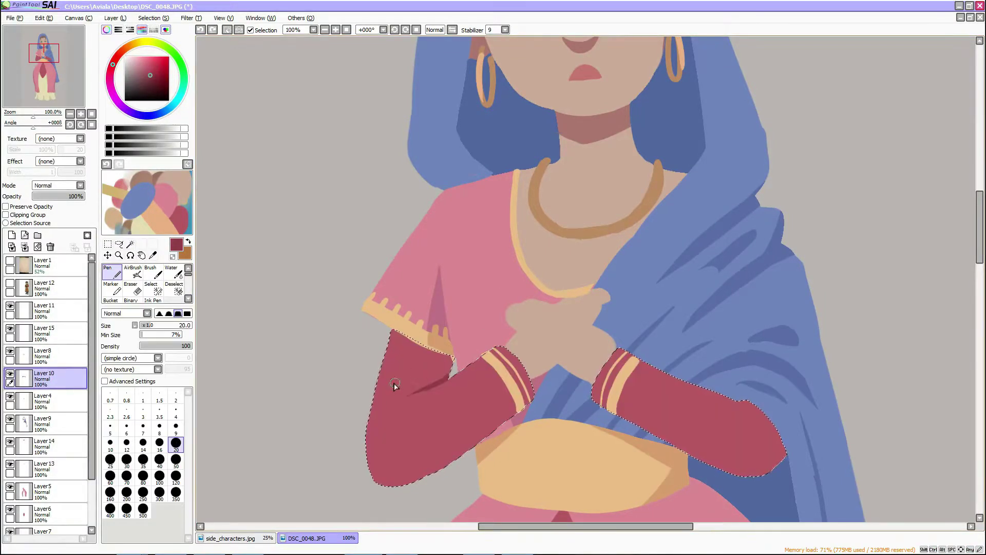
{"action": "scroll", "coordinate": [615, 412], "scroll_direction": "down", "scroll_amount": 8}
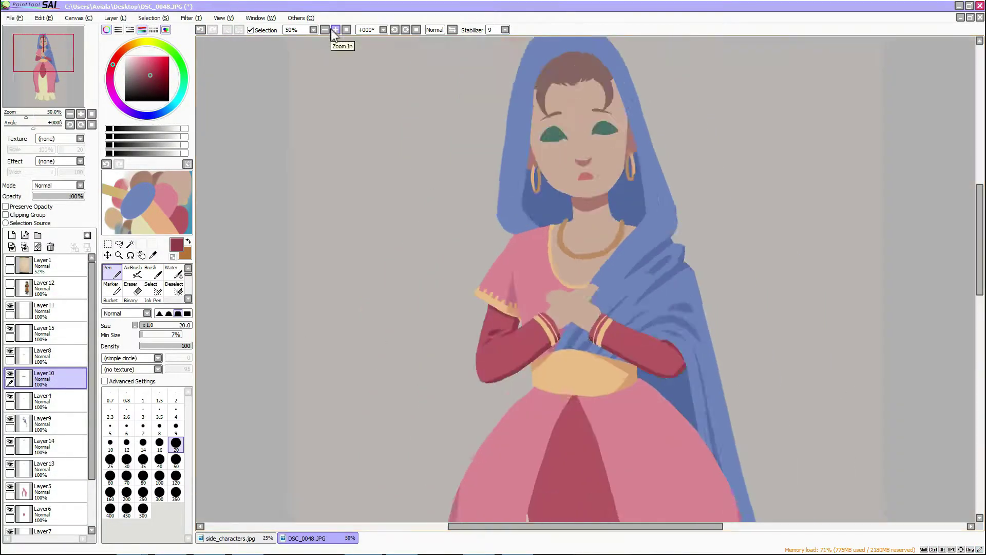
- Paint a light gold highlight along the necklace on Layer15 with a size 20 pen
{"action": "scroll", "coordinate": [585, 201], "scroll_direction": "up", "scroll_amount": 8}
{"action": "left_click_drag", "start_coordinate": [542, 234], "coordinate": [591, 300]}
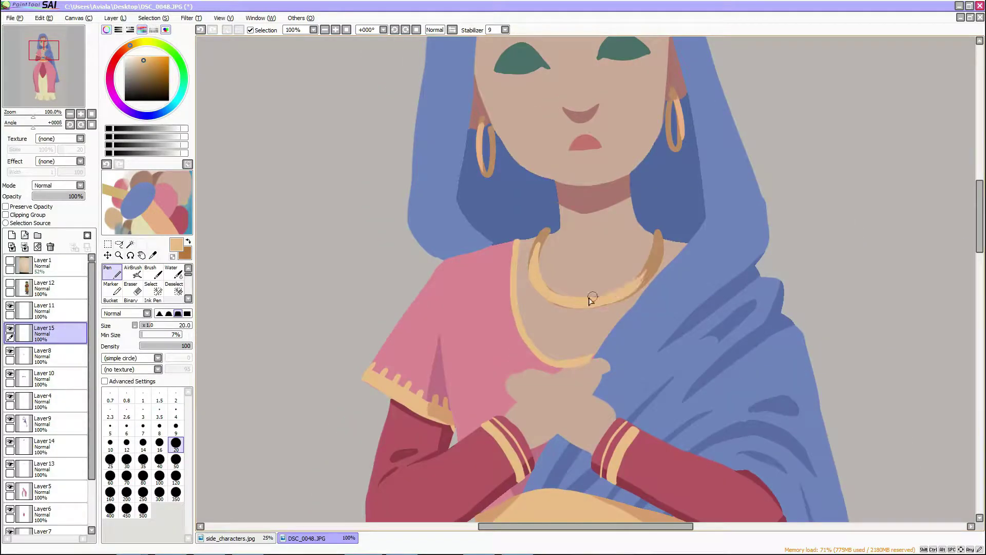
{"action": "scroll", "coordinate": [588, 306], "scroll_direction": "down", "scroll_amount": 6}
- Draw a gold triangle outline near the tip of the skirt's dark red panel on Layer8 with a size 20 pen
{"action": "left_click", "coordinate": [325, 30]}
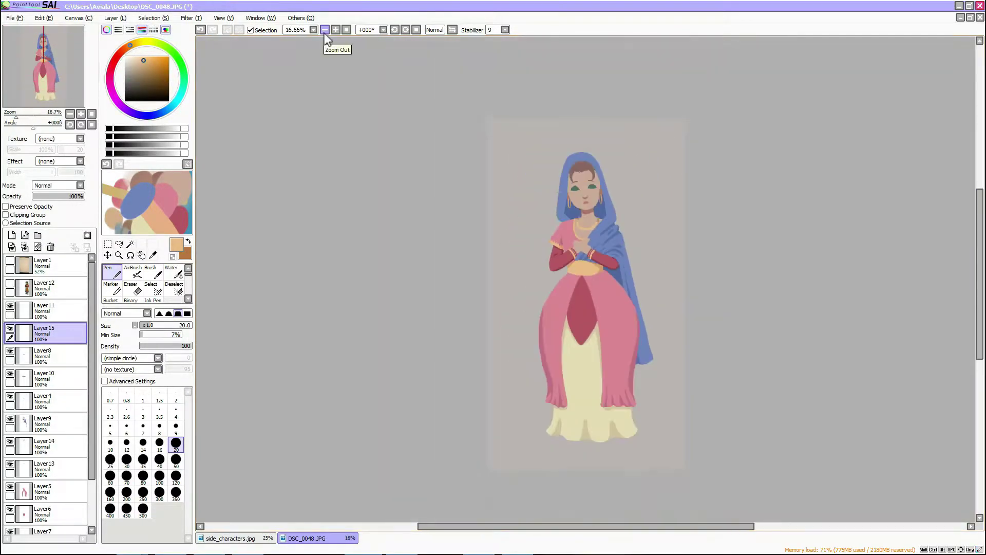
{"action": "scroll", "coordinate": [417, 332], "scroll_direction": "up", "scroll_amount": 10}
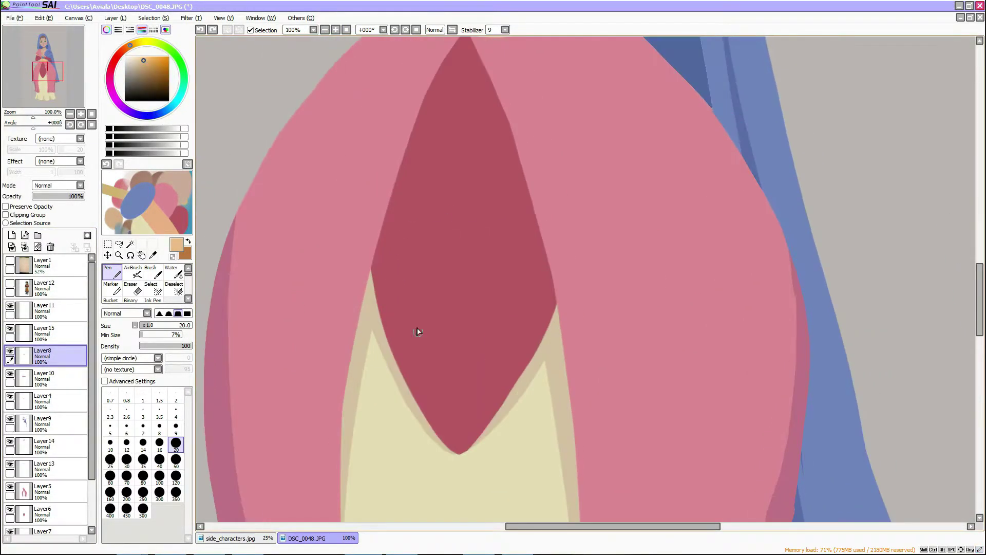
{"action": "scroll", "coordinate": [414, 334], "scroll_direction": "down", "scroll_amount": 6}
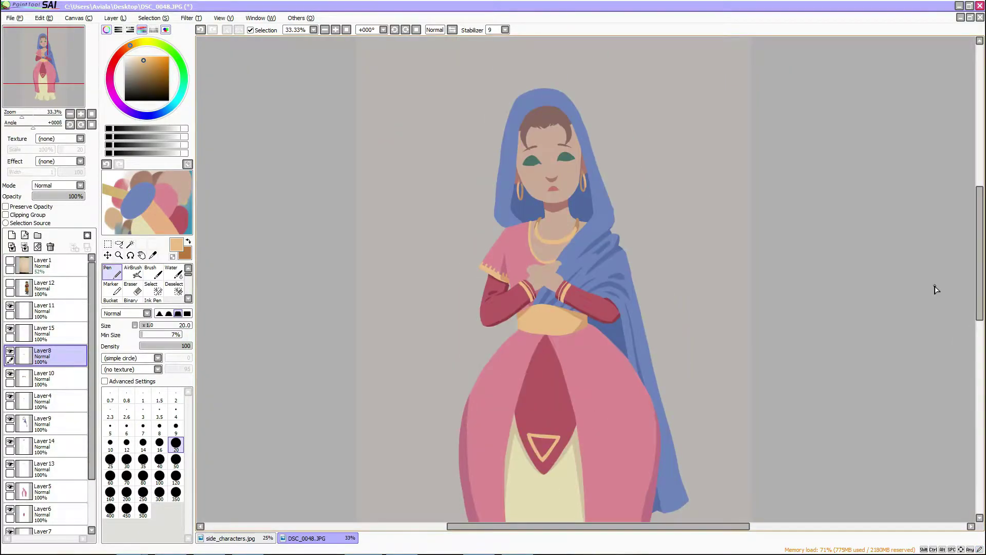
- Retouch the pink dress's side shading on Layer5 with a size 50 pen in sampled base pink, inside the dress selection
{"action": "left_click", "coordinate": [525, 302]}
{"action": "key", "text": "n"}
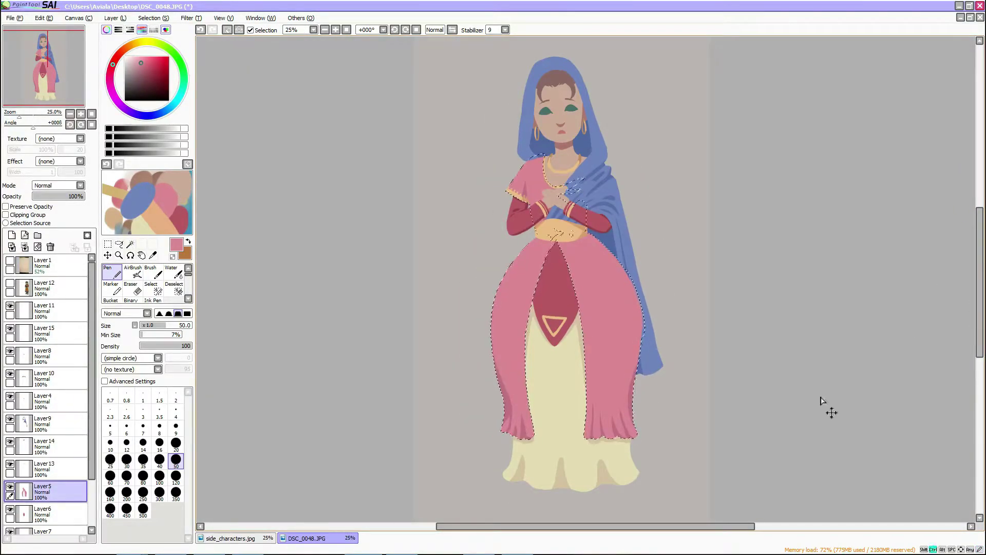
{"action": "scroll", "coordinate": [514, 308], "scroll_direction": "up", "scroll_amount": 2}
{"action": "scroll", "coordinate": [540, 473], "scroll_direction": "down", "scroll_amount": 2}
{"action": "key", "text": "ctrl+d"}
- Lower the shawl layer's opacity to 48% and paint the pink bodice and shoulder hidden beneath it with a size 120 pen
{"action": "scroll", "coordinate": [541, 473], "scroll_direction": "up", "scroll_amount": 1}
{"action": "left_click", "coordinate": [57, 424]}
{"action": "left_click_drag", "start_coordinate": [75, 197], "coordinate": [57, 196]}
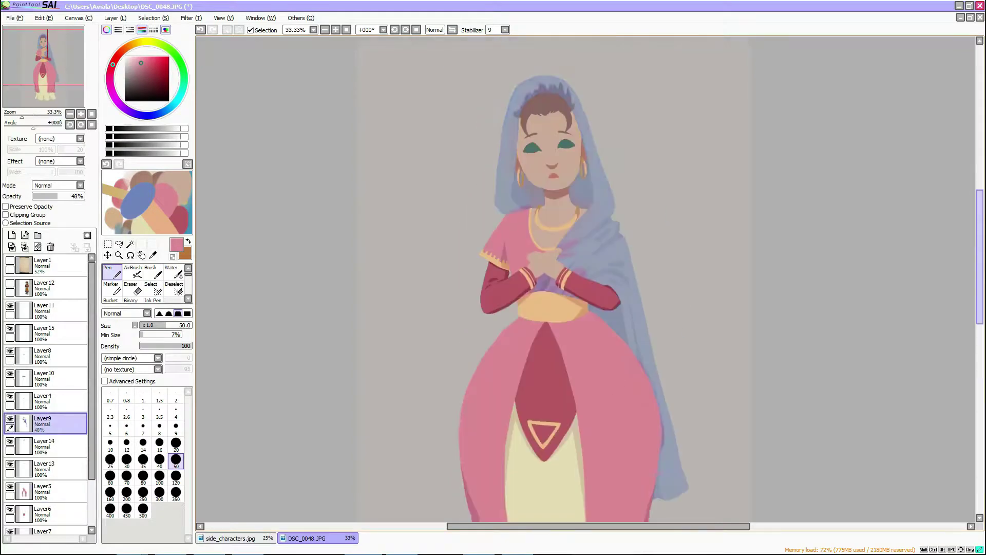
{"action": "left_click", "coordinate": [56, 492]}
{"action": "left_click", "coordinate": [175, 475]}
- Add a layer above Layer6 and paint the undersleeve hidden by the shawl in sampled dark red with a size 120 pen
{"action": "key", "text": "ctrl+shift+n"}
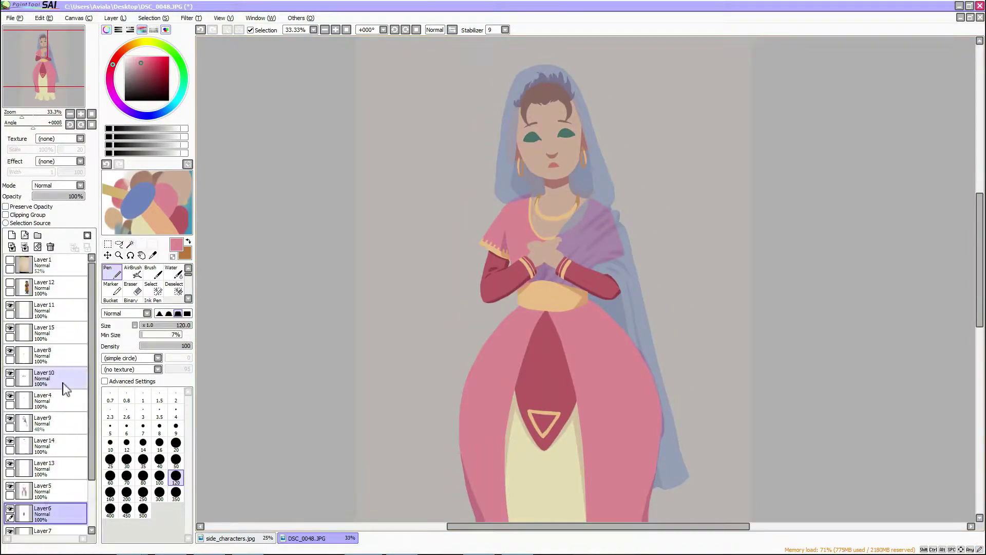
{"action": "left_click", "coordinate": [616, 295], "text": "alt"}
{"action": "scroll", "coordinate": [749, 459], "scroll_direction": "down", "scroll_amount": 1}
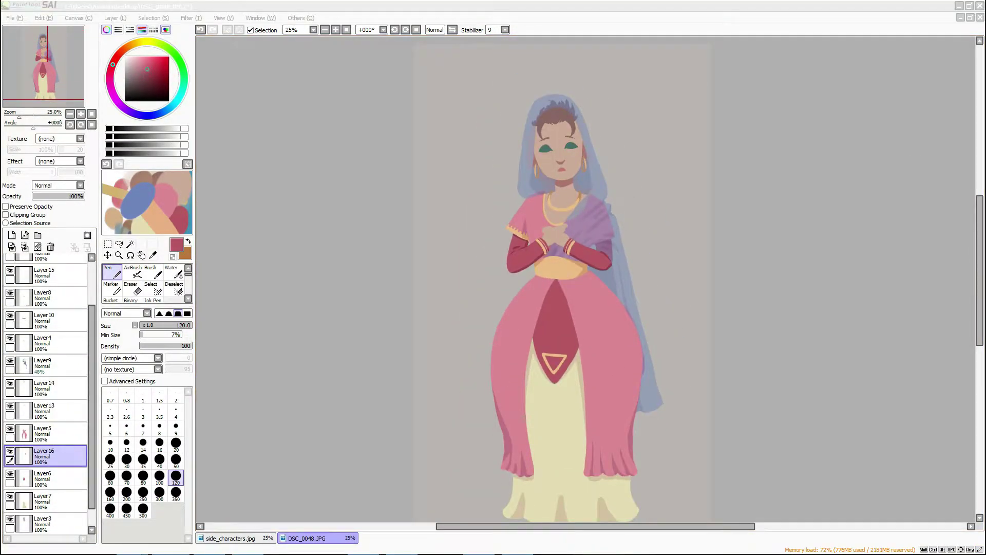
- Clean up the pink dress's outer edge along the trailing shawl on Layer5 with a size 20 eraser
{"action": "left_click", "coordinate": [57, 432]}
{"action": "scroll", "coordinate": [425, 457], "scroll_direction": "right", "scroll_amount": 3}
{"action": "key", "text": "e"}
{"action": "scroll", "coordinate": [449, 346], "scroll_direction": "up", "scroll_amount": 2}
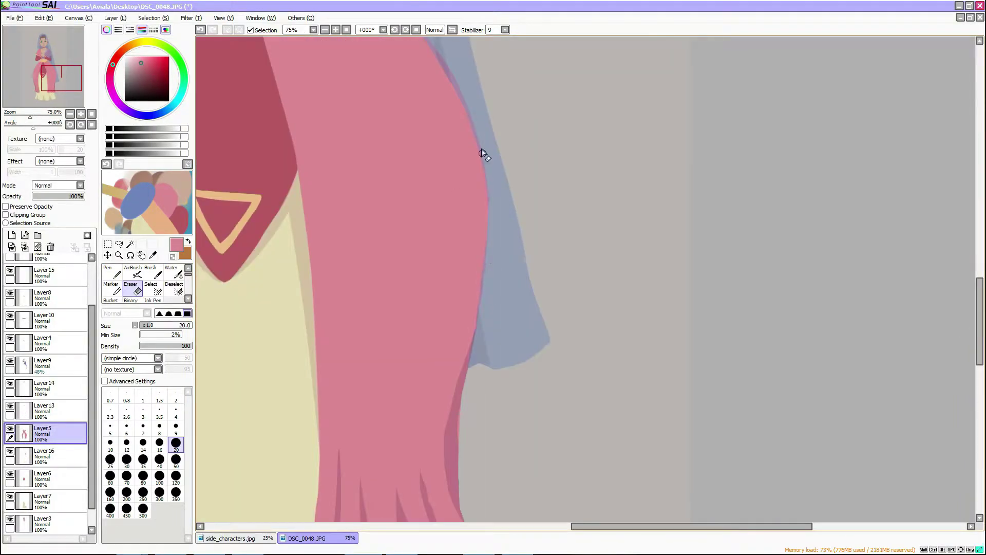
{"action": "scroll", "coordinate": [482, 152], "scroll_direction": "down", "scroll_amount": 2}
{"action": "scroll", "coordinate": [416, 344], "scroll_direction": "up", "scroll_amount": 2}
- Try erasing the nose on skin layer Layer3 with a size 120 eraser inside a Magic Wand selection, and clear the selection
{"action": "key", "text": "w"}
{"action": "left_click", "coordinate": [436, 241]}
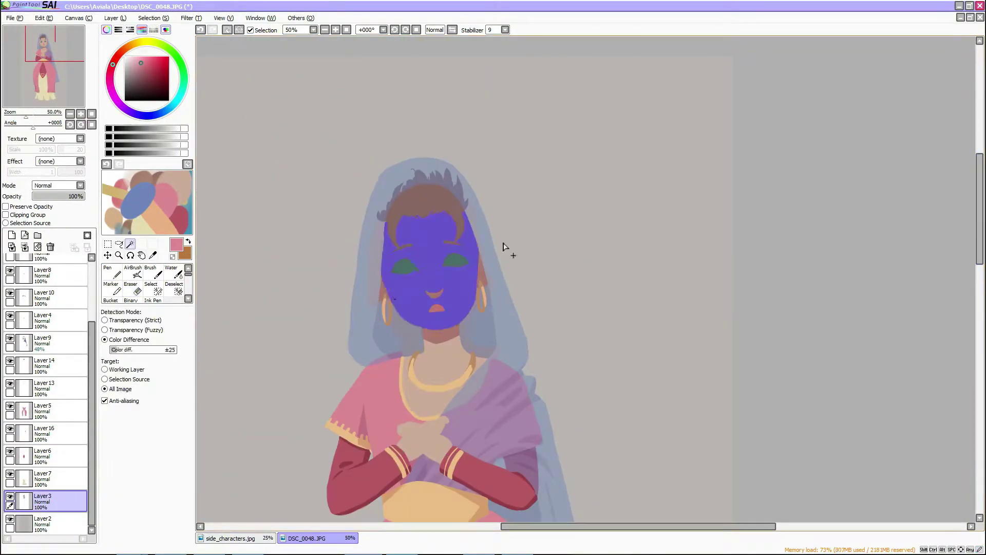
{"action": "left_click", "coordinate": [437, 359]}
{"action": "key", "text": "n"}
{"action": "scroll", "coordinate": [556, 308], "scroll_direction": "up", "scroll_amount": 2}
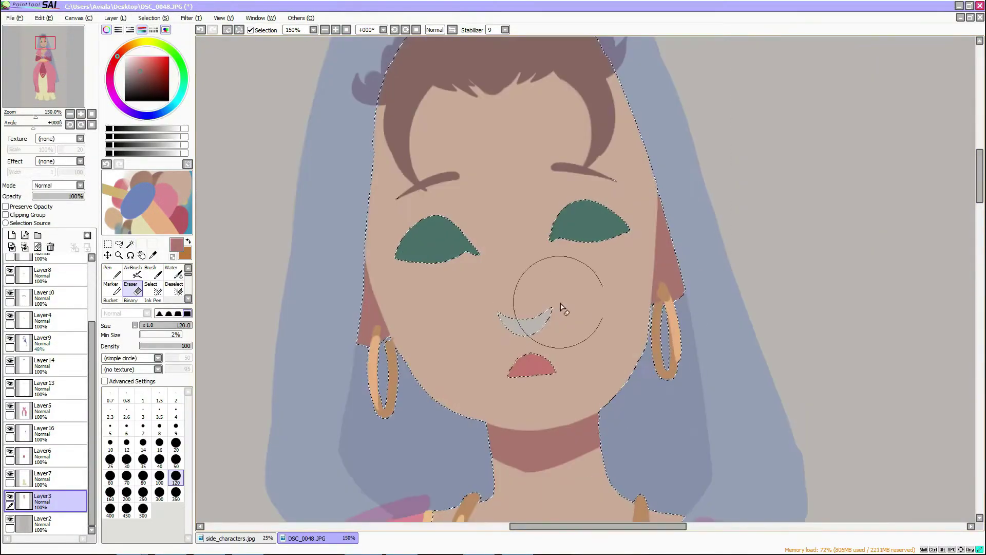
{"action": "scroll", "coordinate": [557, 308], "scroll_direction": "up", "scroll_amount": 2}
{"action": "scroll", "coordinate": [557, 308], "scroll_direction": "down", "scroll_amount": 4}
{"action": "key", "text": "ctrl+d"}
- Paint the ears hidden beneath the shawl in rose on Layer3 with a size 50 pen
{"action": "left_click", "coordinate": [56, 411]}
{"action": "scroll", "coordinate": [656, 532], "scroll_direction": "up", "scroll_amount": 2}
{"action": "key", "text": "bracketleft"}
{"action": "key", "text": "bracketleft"}
{"action": "key", "text": "bracketleft"}
{"action": "key", "text": "bracketleft"}
{"action": "key", "text": "bracketleft"}
{"action": "left_click", "coordinate": [56, 500]}
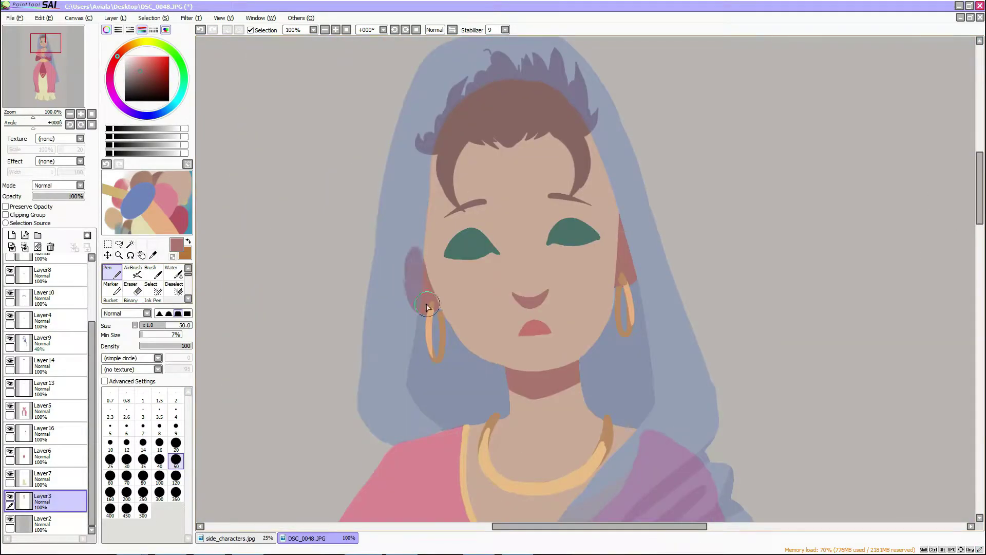
- Extend the brown hair on Layer14 over the crown and down both sides of the face beneath the shawl with a size 20 pen
{"action": "left_click", "coordinate": [420, 187], "text": "alt"}
{"action": "left_click", "coordinate": [429, 122], "text": "ctrl"}
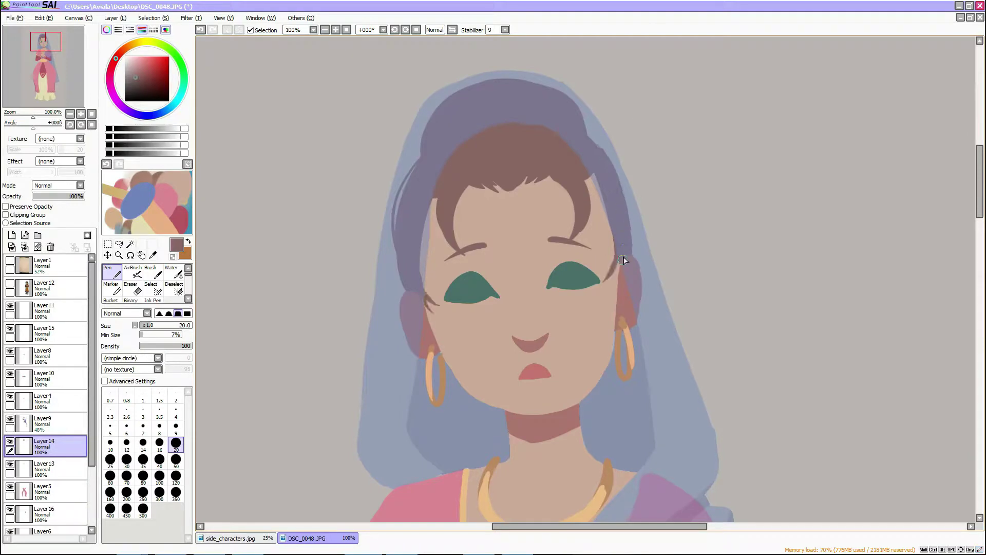
- Touch up the blue shawl's edge above the hairline on Layer9, and fill the brown hair hidden beneath it on Layer14 with a size 50 pen
{"action": "left_click", "coordinate": [457, 149], "text": "ctrl"}
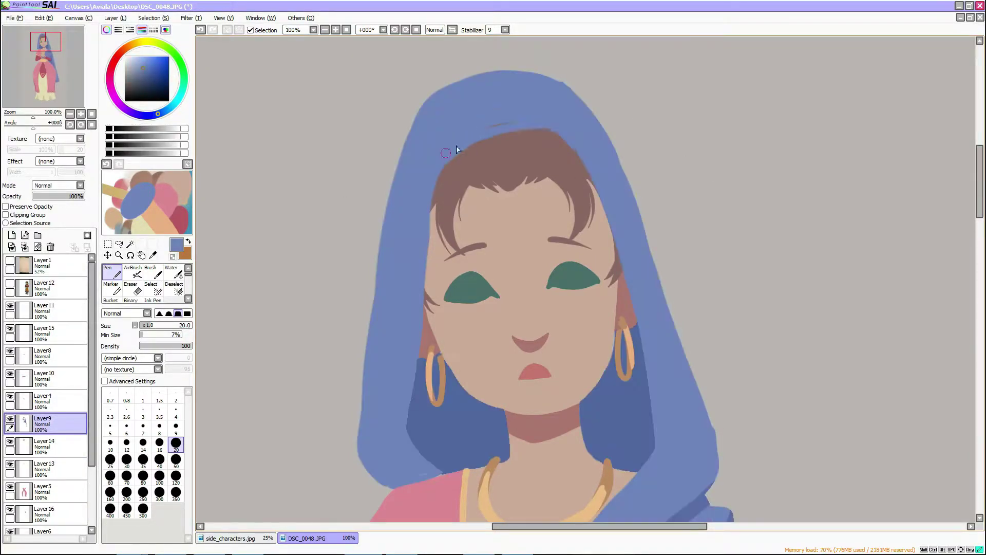
{"action": "scroll", "coordinate": [418, 268], "scroll_direction": "down", "scroll_amount": 2}
{"action": "left_click", "coordinate": [544, 194], "text": "ctrl"}
{"action": "left_click", "coordinate": [543, 193], "text": "alt"}
{"action": "key", "text": "bracketright"}
{"action": "key", "text": "bracketright"}
{"action": "key", "text": "bracketright"}
{"action": "key", "text": "bracketright"}
{"action": "key", "text": "bracketright"}
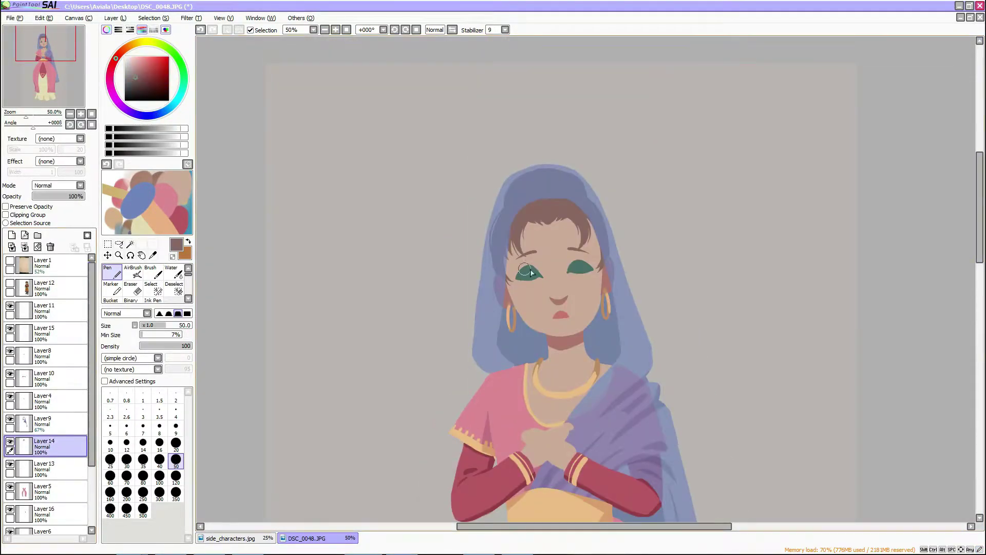
- Shade the folds of the pink skirt just below the sash in a darker rose on Layer5 with a size 20 pen
{"action": "scroll", "coordinate": [565, 256], "scroll_direction": "down", "scroll_amount": 1}
{"action": "scroll", "coordinate": [979, 231], "scroll_direction": "down", "scroll_amount": 3}
{"action": "left_click", "coordinate": [324, 29]}
{"action": "left_click", "coordinate": [335, 29]}
{"action": "left_click", "coordinate": [336, 29]}
{"action": "left_click", "coordinate": [610, 448], "text": "ctrl"}
{"action": "left_click", "coordinate": [609, 448], "text": "alt"}
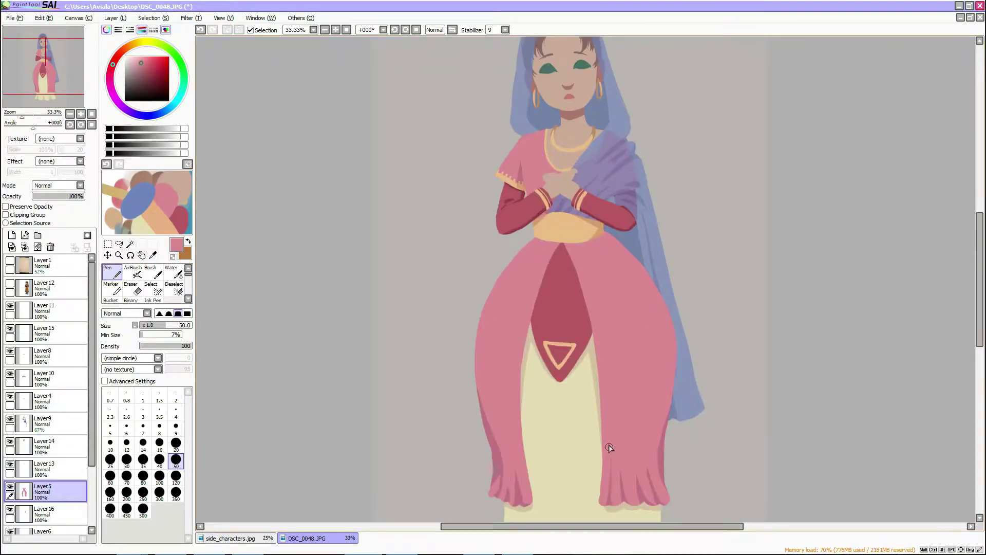
{"action": "key", "text": "bracketleft"}
{"action": "key", "text": "bracketleft"}
{"action": "key", "text": "bracketleft"}
{"action": "key", "text": "bracketleft"}
{"action": "key", "text": "bracketleft"}
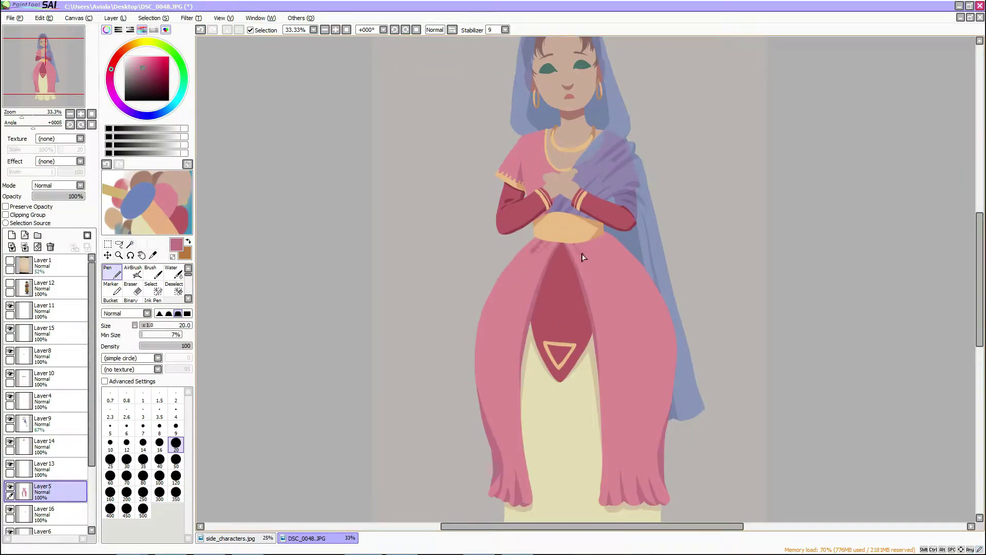
{"action": "left_click", "coordinate": [328, 30]}
- Fill in the trailing end of the blue shawl beside the skirt on Layer9 with a size 50 pen
{"action": "left_click", "coordinate": [647, 287], "text": "ctrl"}
{"action": "left_click", "coordinate": [647, 288], "text": "alt"}
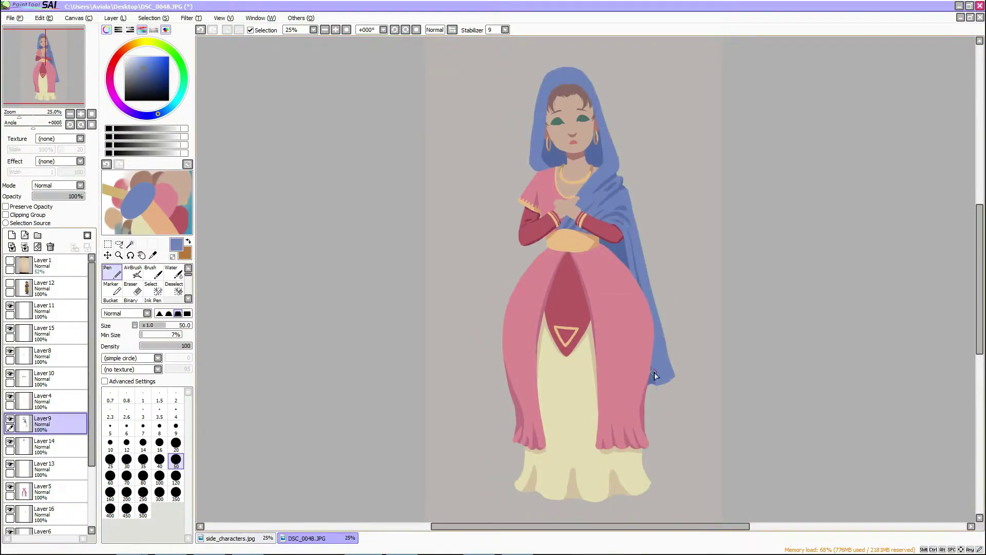
{"action": "key", "text": "bracketright"}
{"action": "key", "text": "bracketright"}
{"action": "key", "text": "bracketright"}
{"action": "key", "text": "bracketright"}
{"action": "key", "text": "bracketright"}
- Create Layer17 above the hair layer Layer14 and set up a size 9 pen in the hair's brown
{"action": "key", "text": "ctrl+shift+n"}
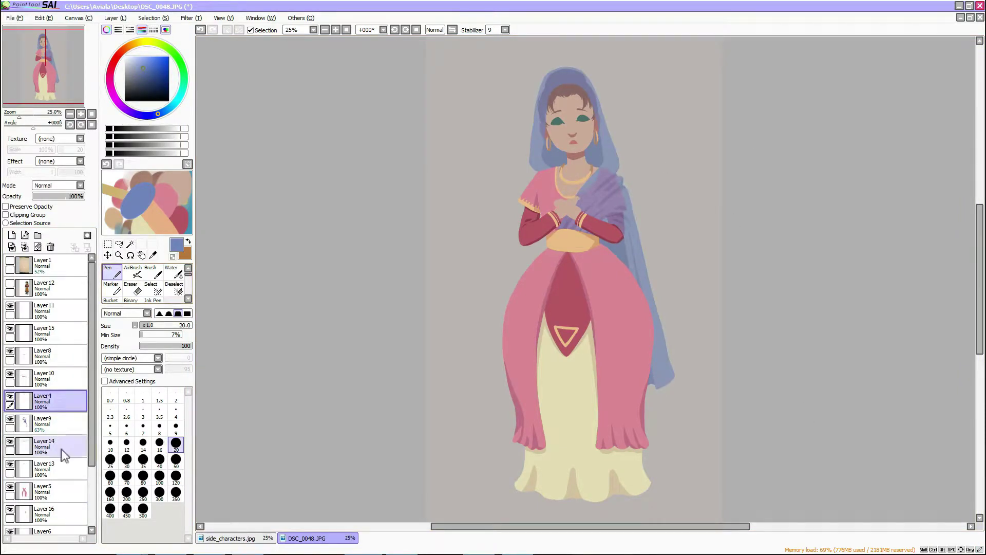
{"action": "left_click", "coordinate": [336, 30]}
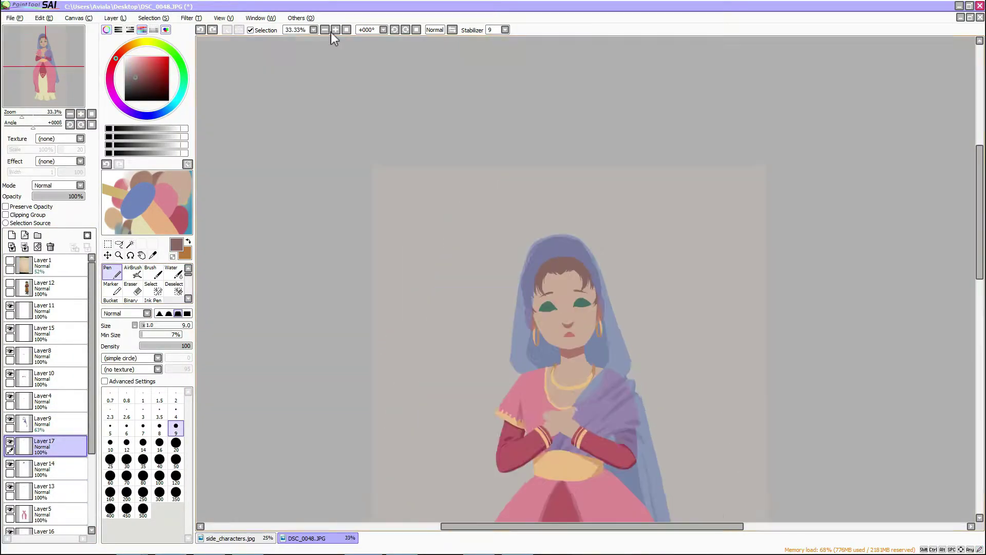
{"action": "key", "text": "bracketleft"}
{"action": "key", "text": "bracketleft"}
{"action": "key", "text": "bracketleft"}
{"action": "key", "text": "bracketleft"}
{"action": "key", "text": "bracketleft"}
{"action": "key", "text": "bracketleft"}
{"action": "key", "text": "bracketleft"}
{"action": "key", "text": "bracketleft"}
{"action": "key", "text": "bracketleft"}
{"action": "key", "text": "bracketleft"}
- Smooth the shape of the clasped hands on Layer4 and define them with thin rose lines using a size 9 pen
{"action": "left_click", "coordinate": [21, 333]}
{"action": "left_click", "coordinate": [335, 29]}
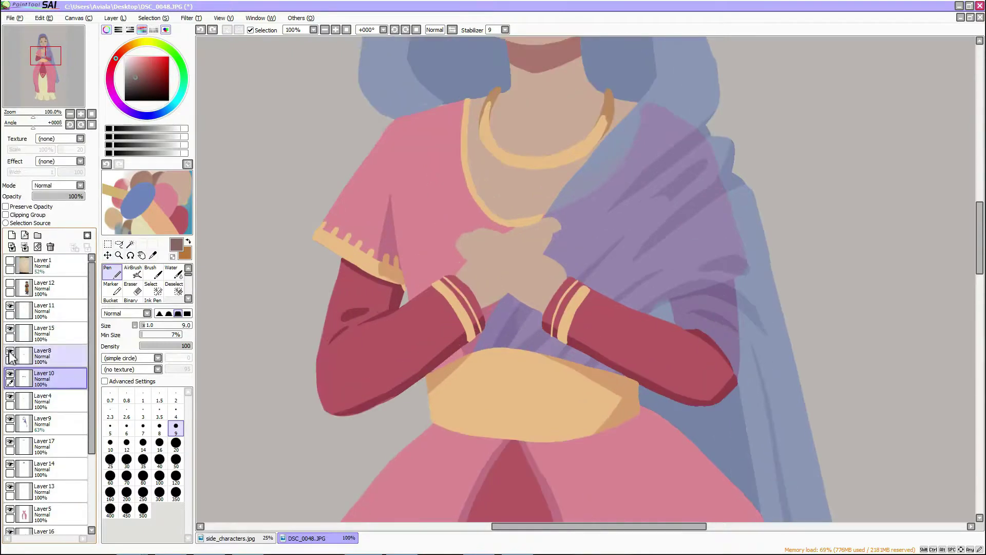
{"action": "left_click", "coordinate": [502, 238], "text": "ctrl"}
{"action": "left_click", "coordinate": [502, 238], "text": "alt"}
{"action": "key", "text": "e"}
{"action": "key", "text": "n"}
{"action": "left_click", "coordinate": [467, 267], "text": "alt"}
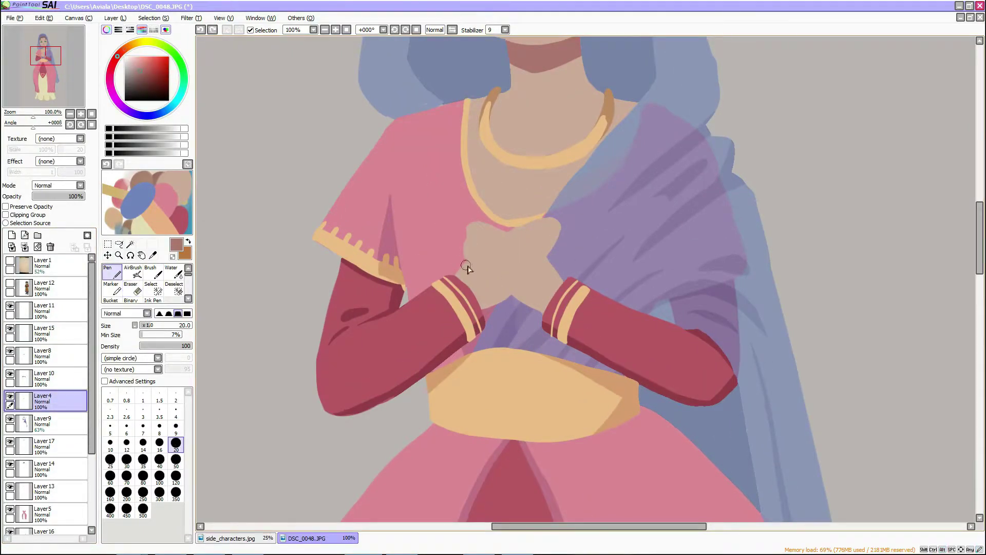
{"action": "left_click", "coordinate": [325, 30]}
- Check the side characters reference, and add gold teeth and a line above the red front panel's triangle on Layer8 with a size 20 pen
{"action": "left_click", "coordinate": [231, 538]}
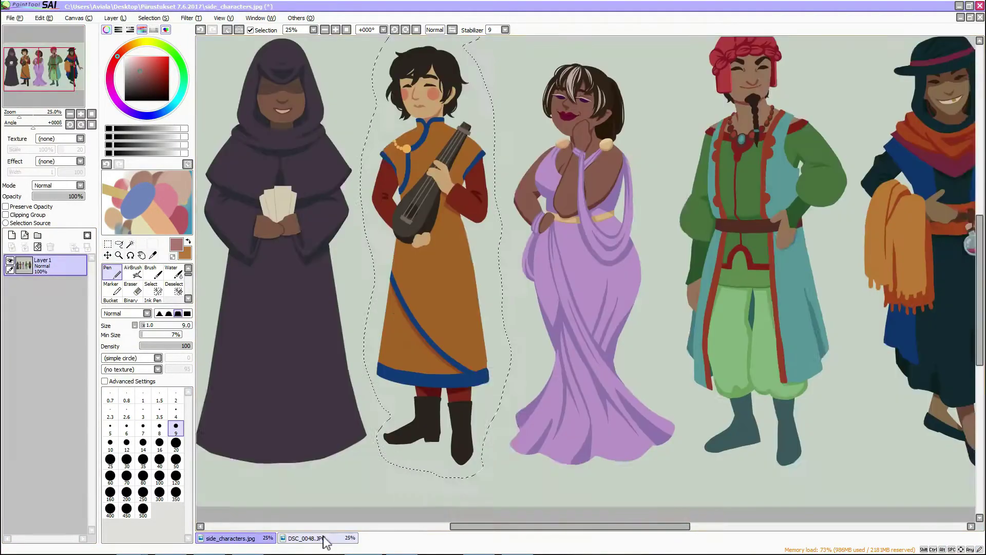
{"action": "left_click", "coordinate": [322, 538]}
{"action": "left_click", "coordinate": [559, 345], "text": "ctrl"}
{"action": "left_click", "coordinate": [559, 345], "text": "alt"}
{"action": "key", "text": "ctrl+plus"}
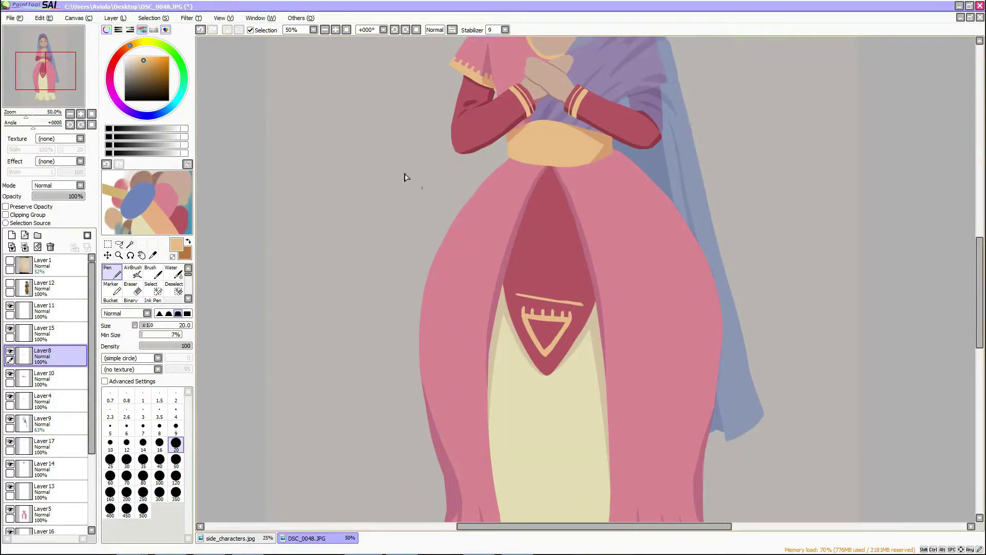
{"action": "key", "text": "e"}
{"action": "left_click", "coordinate": [324, 30]}
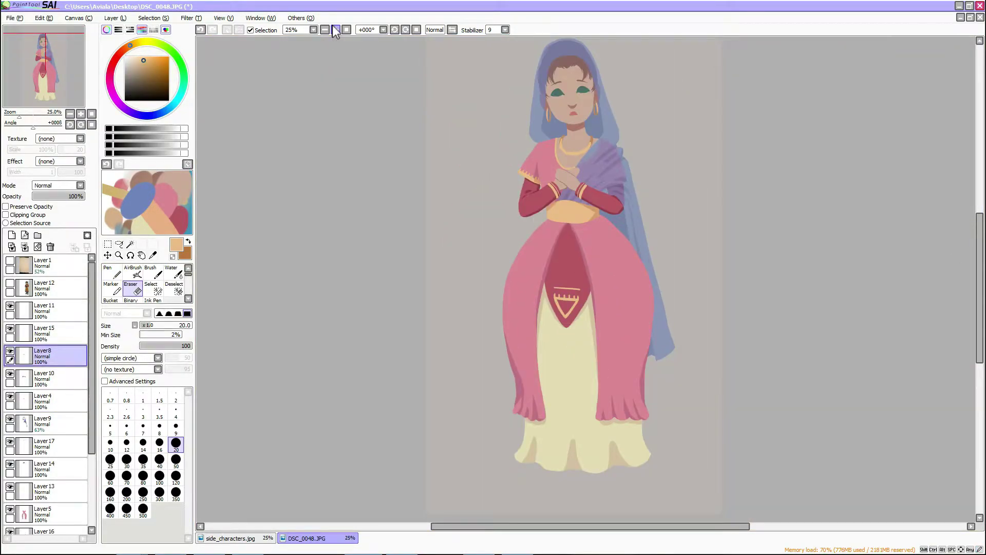
- Repaint the darker ends of the necklace in light gold with a size 20 pen
{"action": "left_click", "coordinate": [336, 29]}
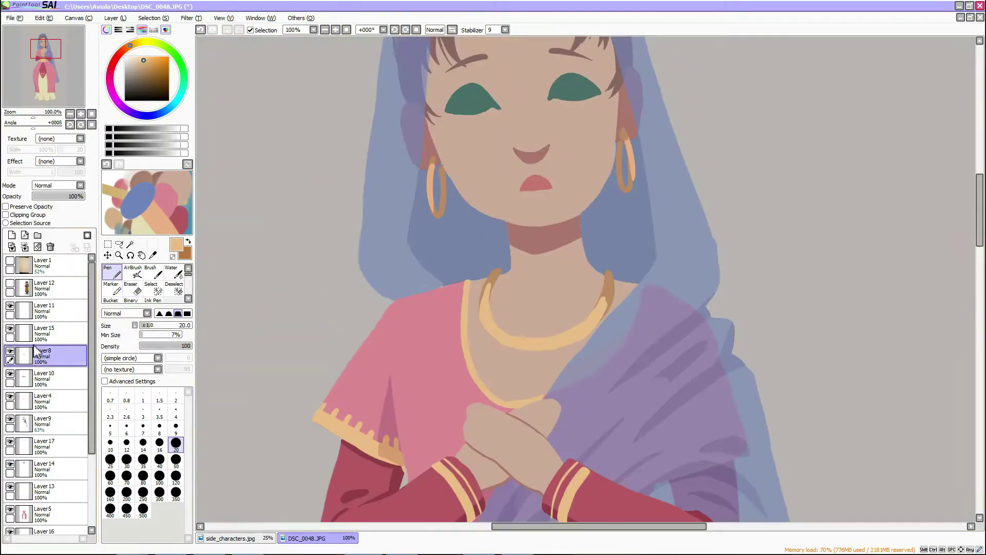
{"action": "key", "text": "n"}
{"action": "scroll", "coordinate": [270, 264], "scroll_direction": "up", "scroll_amount": 2}
{"action": "left_click", "coordinate": [270, 265], "text": "alt"}
{"action": "scroll", "coordinate": [270, 264], "scroll_direction": "down", "scroll_amount": 3}
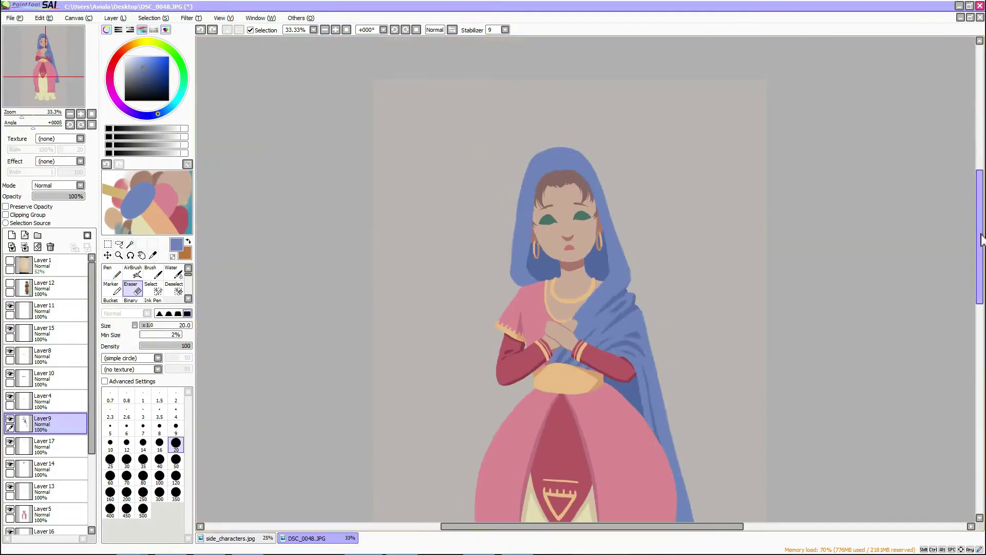
- Paint light blue highlight lines along the shawl's folds on new layer Layer18 with a size 9 pen, inside a selection of the shawl
{"action": "left_click_drag", "start_coordinate": [82, 197], "coordinate": [64, 196]}
{"action": "left_click", "coordinate": [12, 235]}
{"action": "left_click", "coordinate": [176, 427]}
{"action": "left_click", "coordinate": [135, 60]}
{"action": "scroll", "coordinate": [358, 301], "scroll_direction": "up", "scroll_amount": 1}
{"action": "left_click_drag", "start_coordinate": [357, 217], "coordinate": [354, 294]}
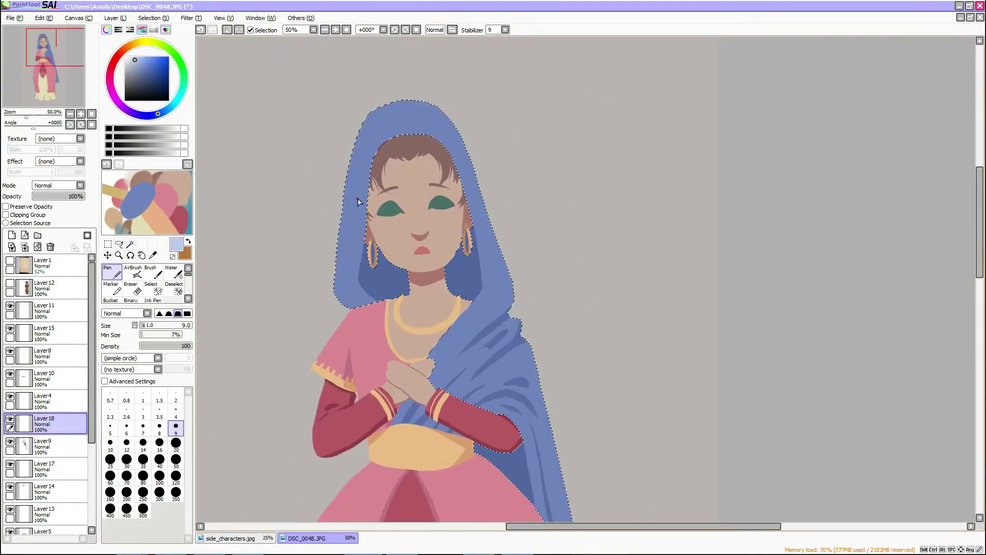
{"action": "scroll", "coordinate": [493, 273], "scroll_direction": "down", "scroll_amount": 5}
{"action": "scroll", "coordinate": [440, 403], "scroll_direction": "up", "scroll_amount": 5}
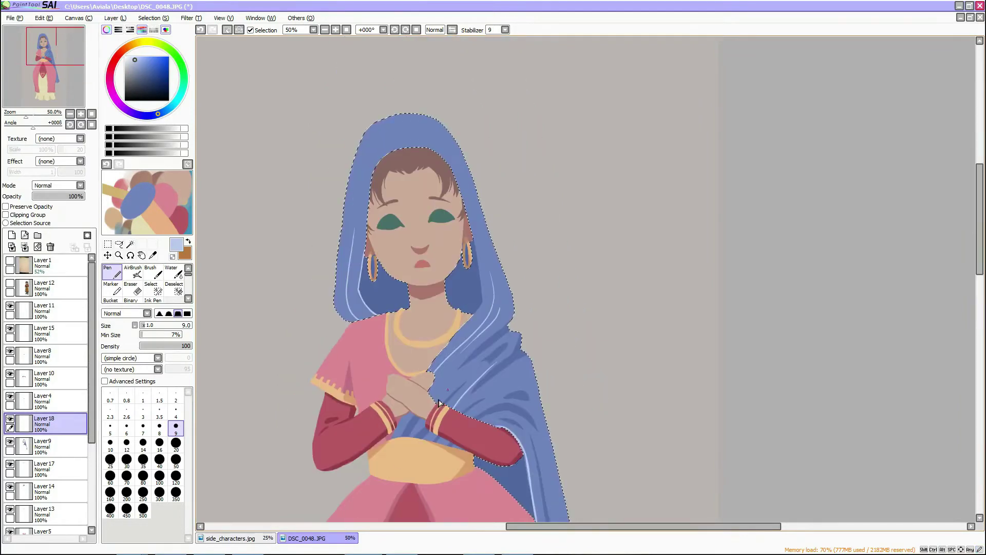
- Trace the hood's inner rim around the face in light blue on Layer18 and clear the selection
{"action": "left_click_drag", "start_coordinate": [357, 199], "coordinate": [360, 277]}
{"action": "scroll", "coordinate": [360, 277], "scroll_direction": "up", "scroll_amount": 1}
{"action": "scroll", "coordinate": [598, 192], "scroll_direction": "up", "scroll_amount": 3}
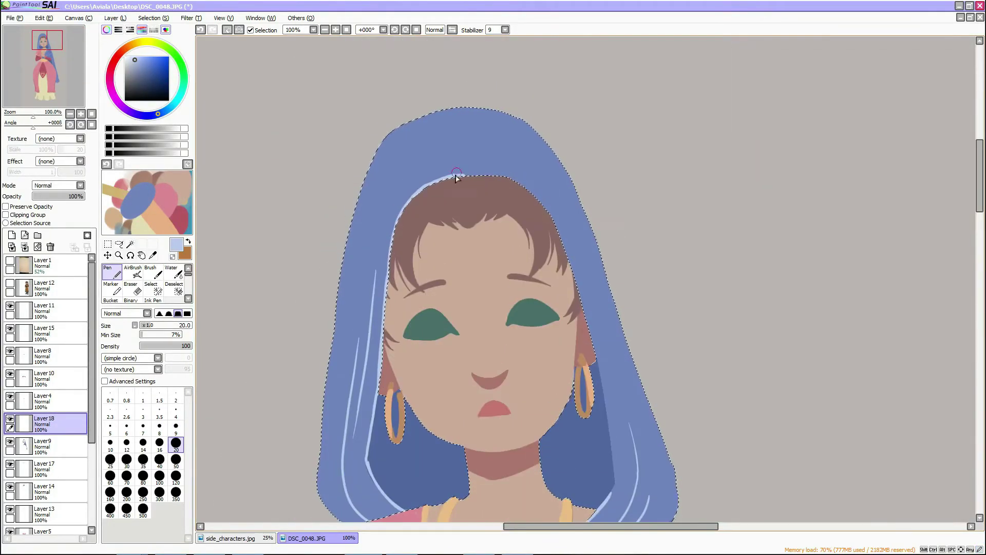
{"action": "scroll", "coordinate": [599, 192], "scroll_direction": "down", "scroll_amount": 3}
{"action": "scroll", "coordinate": [599, 192], "scroll_direction": "down", "scroll_amount": 3}
{"action": "key", "text": "ctrl+d"}
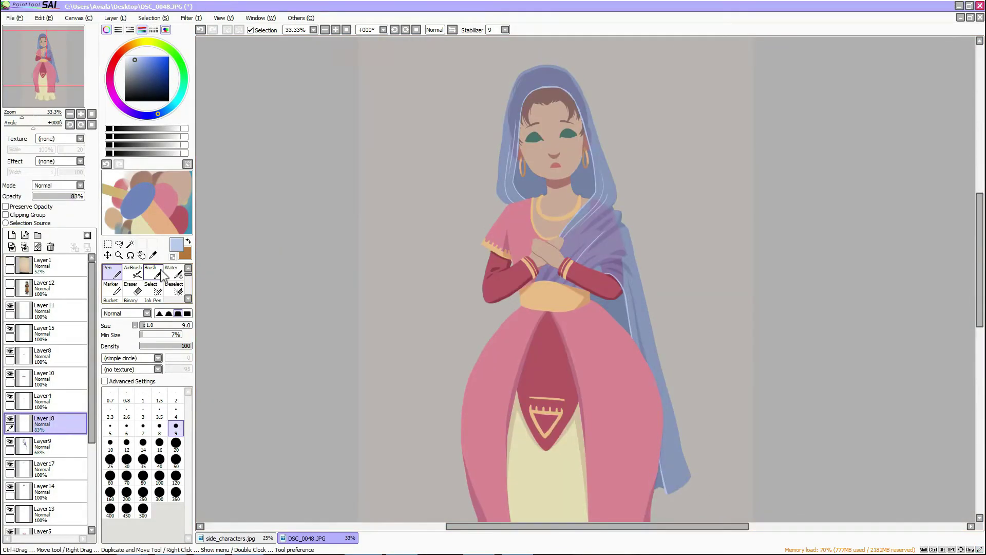
- Add thin highlights to the shawl folds below the hands and erase the one across the upper arm on Layer18 with a size 120 eraser
{"action": "scroll", "coordinate": [310, 251], "scroll_direction": "up", "scroll_amount": 4}
{"action": "scroll", "coordinate": [597, 241], "scroll_direction": "down", "scroll_amount": 4}
{"action": "scroll", "coordinate": [973, 186], "scroll_direction": "down", "scroll_amount": 5}
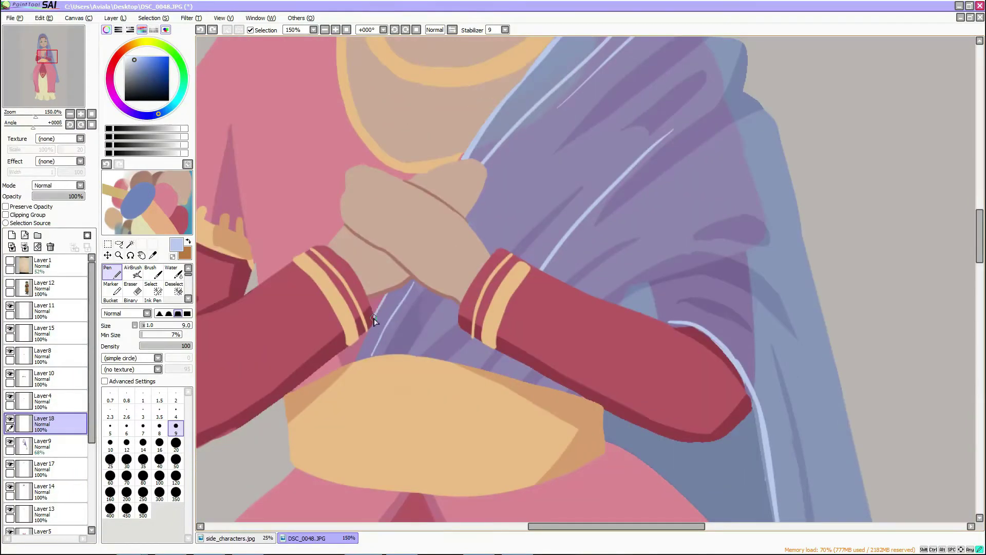
{"action": "scroll", "coordinate": [390, 308], "scroll_direction": "down", "scroll_amount": 4}
{"action": "key", "text": "e"}
{"action": "left_click", "coordinate": [324, 30]}
{"action": "scroll", "coordinate": [561, 264], "scroll_direction": "up", "scroll_amount": 5}
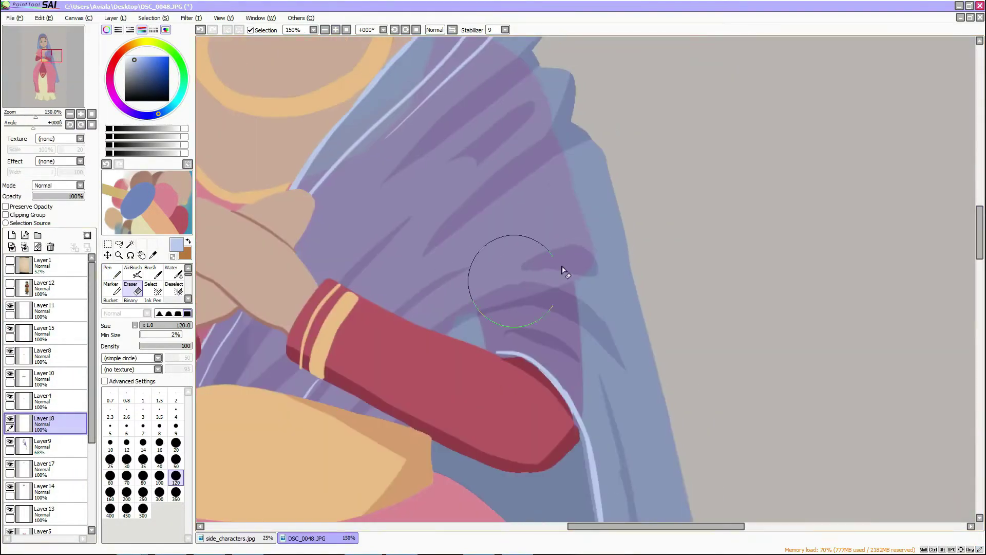
- Paint the gold toothed trim of the sleeve hidden beneath the shawl on Layer5 with a size 20 pen
{"action": "scroll", "coordinate": [385, 280], "scroll_direction": "down", "scroll_amount": 2}
{"action": "left_click", "coordinate": [386, 279], "text": "alt"}
{"action": "left_click", "coordinate": [176, 459]}
{"action": "key", "text": "n"}
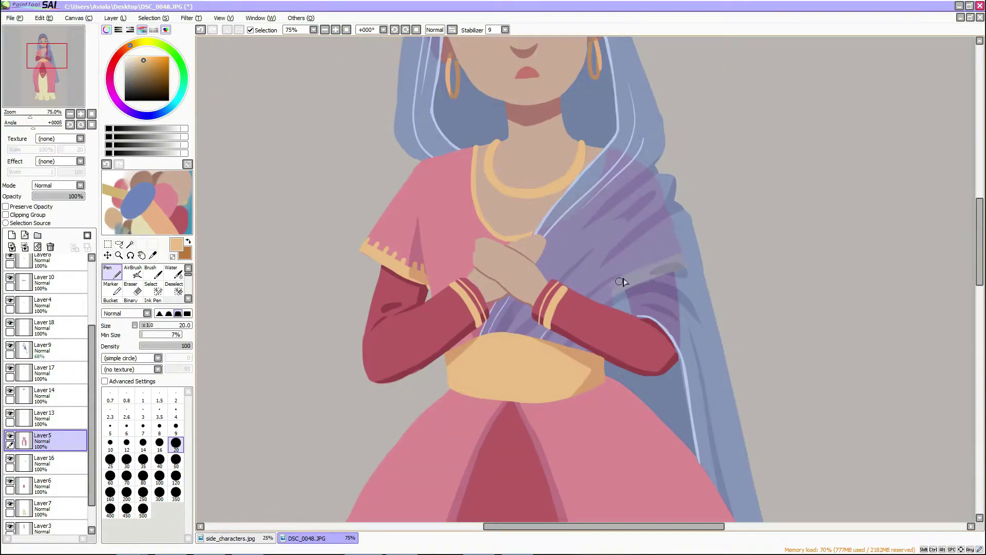
{"action": "scroll", "coordinate": [664, 256], "scroll_direction": "down", "scroll_amount": 3}
{"action": "scroll", "coordinate": [537, 154], "scroll_direction": "up", "scroll_amount": 1}
{"action": "left_click", "coordinate": [176, 459]}
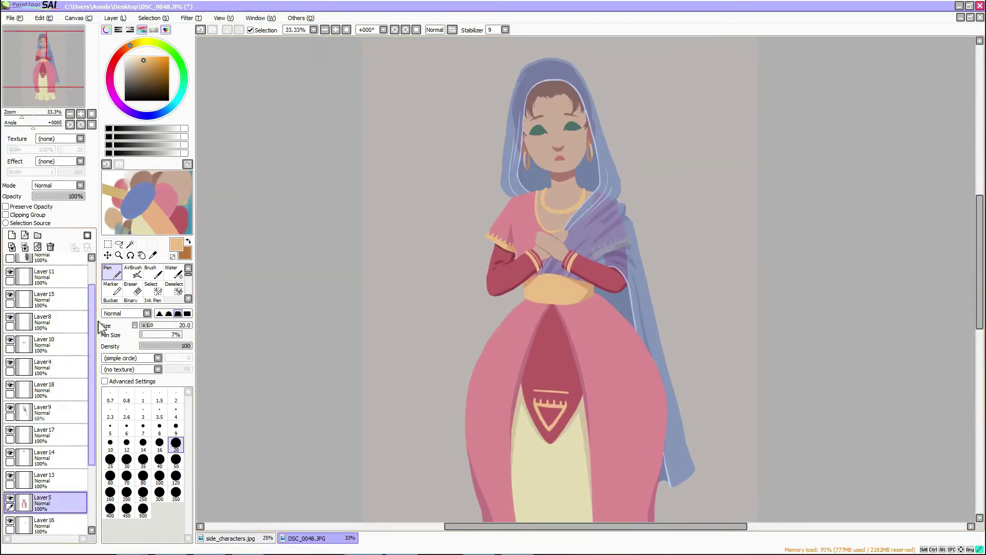
- Paint pink blush on both cheeks on new layer Layer19 with a size 120 pen, set its opacity to 62%, and hide the layer
{"action": "left_click", "coordinate": [43, 526]}
{"action": "left_click", "coordinate": [537, 130], "text": "alt"}
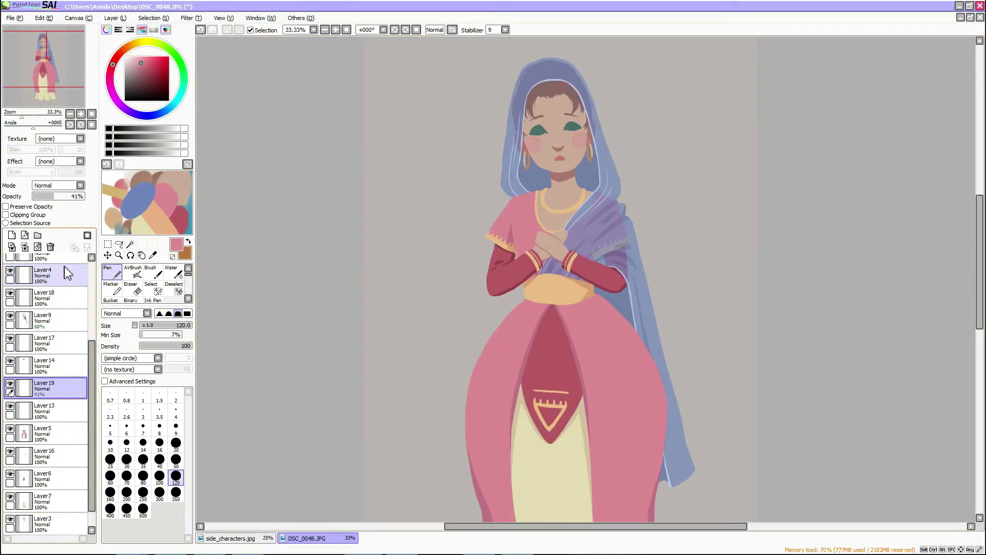
{"action": "key", "text": "ctrl+u"}
{"action": "left_click", "coordinate": [879, 274]}
{"action": "scroll", "coordinate": [565, 257], "scroll_direction": "down", "scroll_amount": 2}
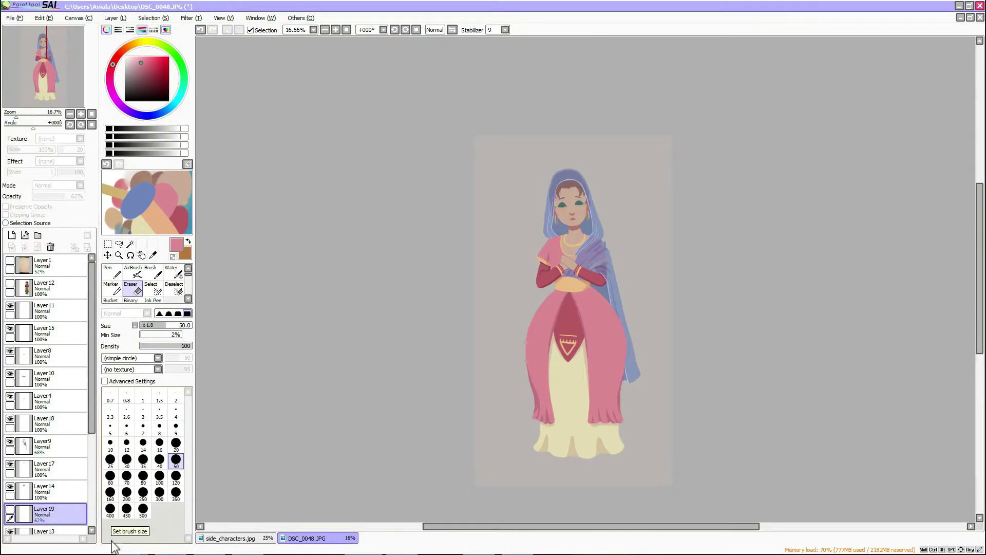
- Paint a rose shadow on the skin beneath the necklace on Layer3
{"action": "scroll", "coordinate": [588, 333], "scroll_direction": "up", "scroll_amount": 3}
{"action": "left_click", "coordinate": [43, 501]}
{"action": "left_click", "coordinate": [531, 343], "text": "alt"}
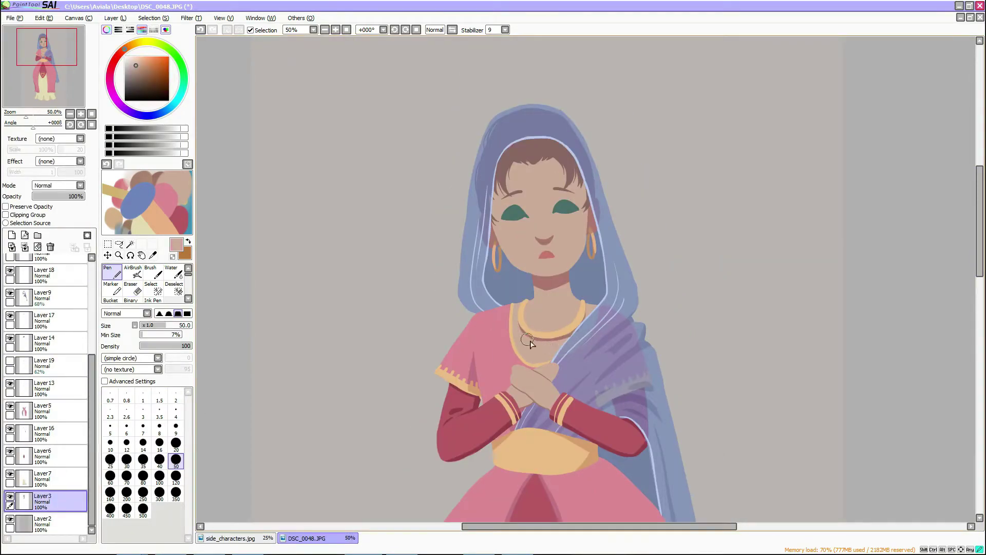
- Complete the gold neckline trim hidden beneath the shawl on Layer5 with a size 20 pen
{"action": "left_click", "coordinate": [447, 324], "text": "alt"}
{"action": "scroll", "coordinate": [480, 346], "scroll_direction": "up", "scroll_amount": 2}
{"action": "key", "text": "bracketleft"}
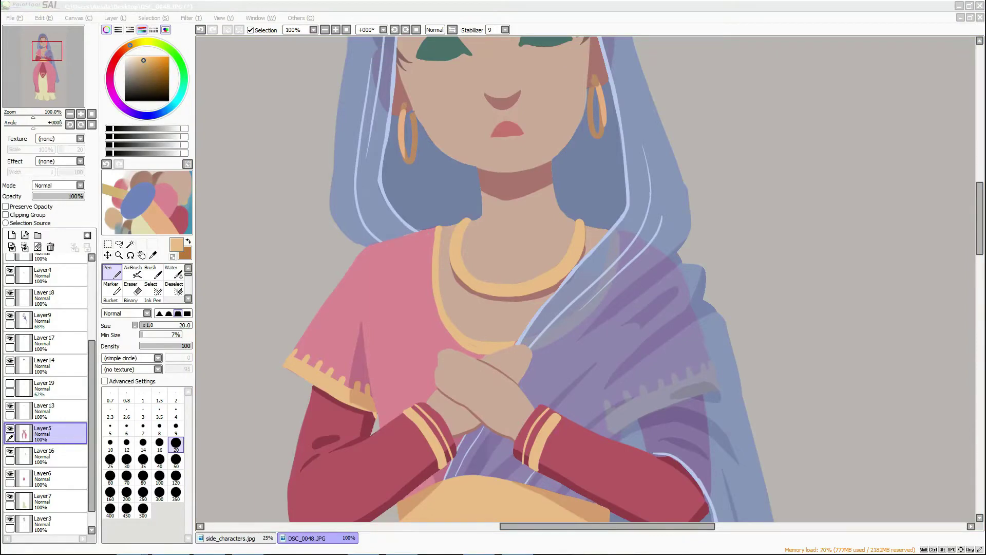
{"action": "left_click", "coordinate": [963, 306]}
- Add a small gold pendant to the necklace and shade the skin around it in rose on Layer3 with a size 20 pen
{"action": "scroll", "coordinate": [962, 305], "scroll_direction": "down", "scroll_amount": 4}
{"action": "scroll", "coordinate": [586, 77], "scroll_direction": "up", "scroll_amount": 3}
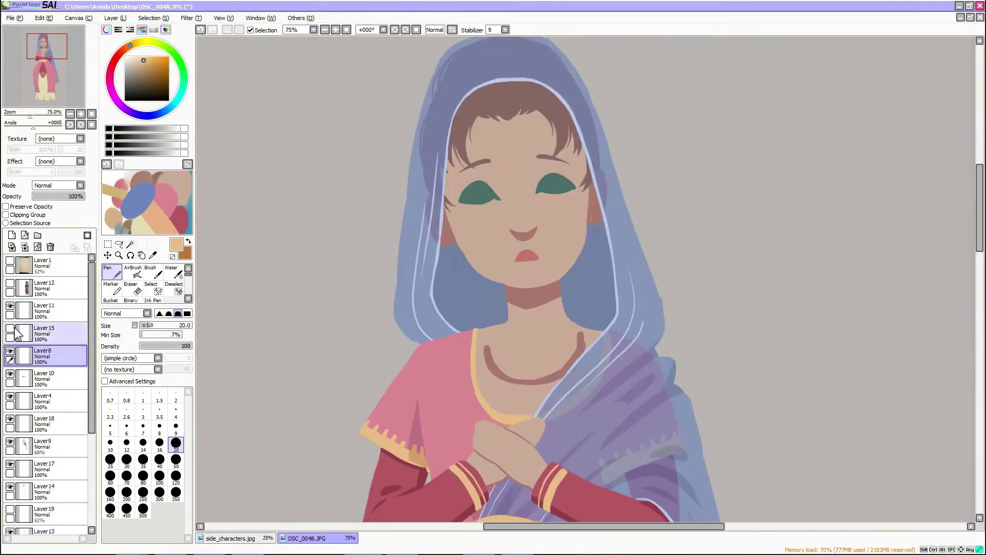
{"action": "left_click", "coordinate": [527, 290], "text": "alt"}
{"action": "scroll", "coordinate": [582, 354], "scroll_direction": "down", "scroll_amount": 3}
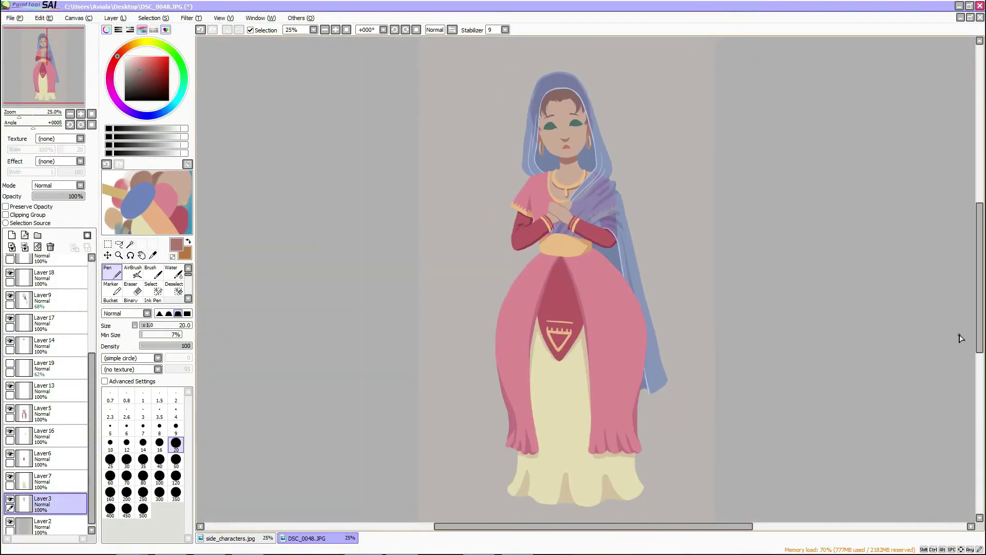